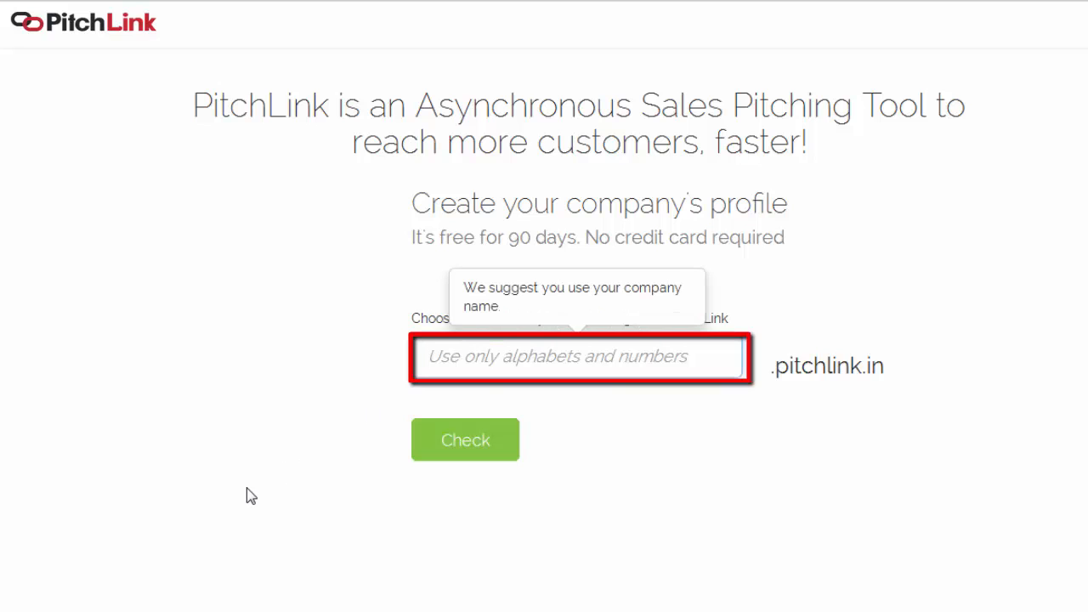
Step: Confirm the knowledgebridge address is available and enter the company name KnowledgeBridge Pvt. Ltd
type("knowledgebridge")
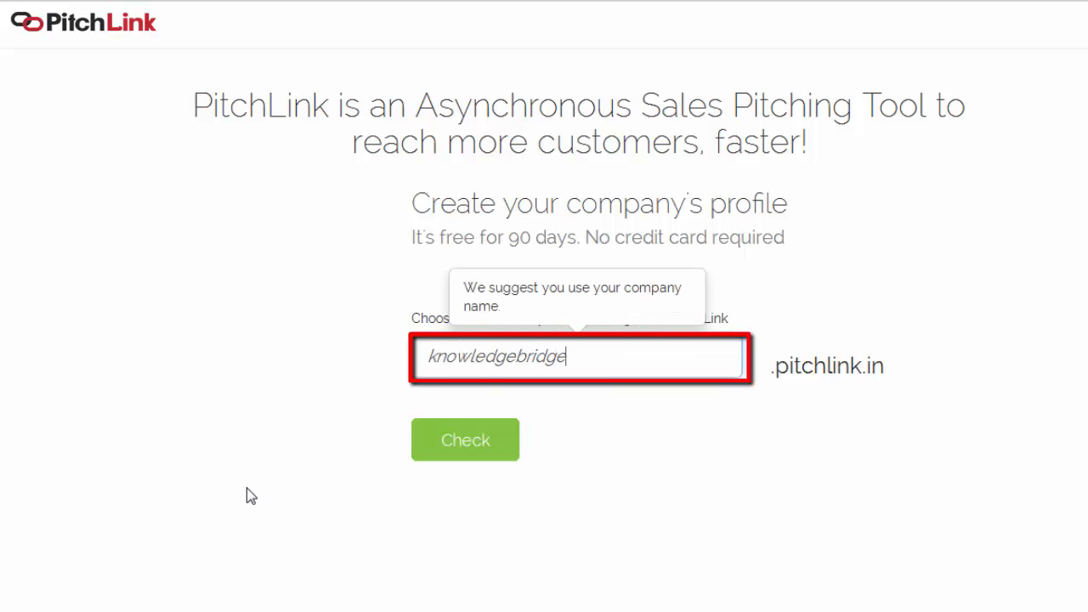
left_click(430, 451)
left_click(423, 330)
type("KnowledgeBridge Pvt. Ltd.")
Step: Fill in the user's first name, business email and account password, then register
key("Tab")
type("Rajib")
key("Tab")
key("Tab")
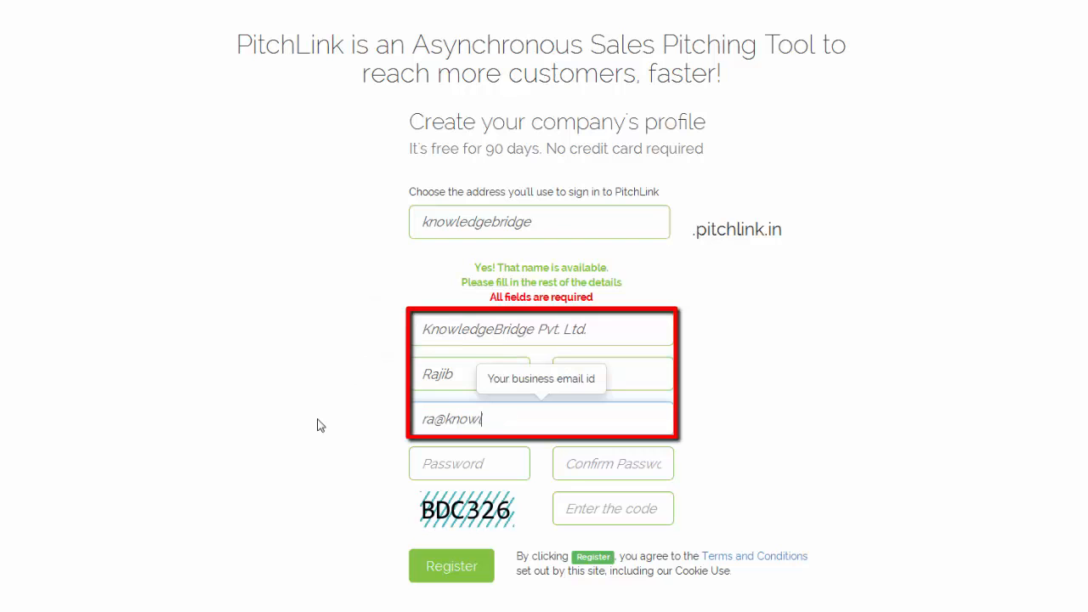
left_click(420, 466)
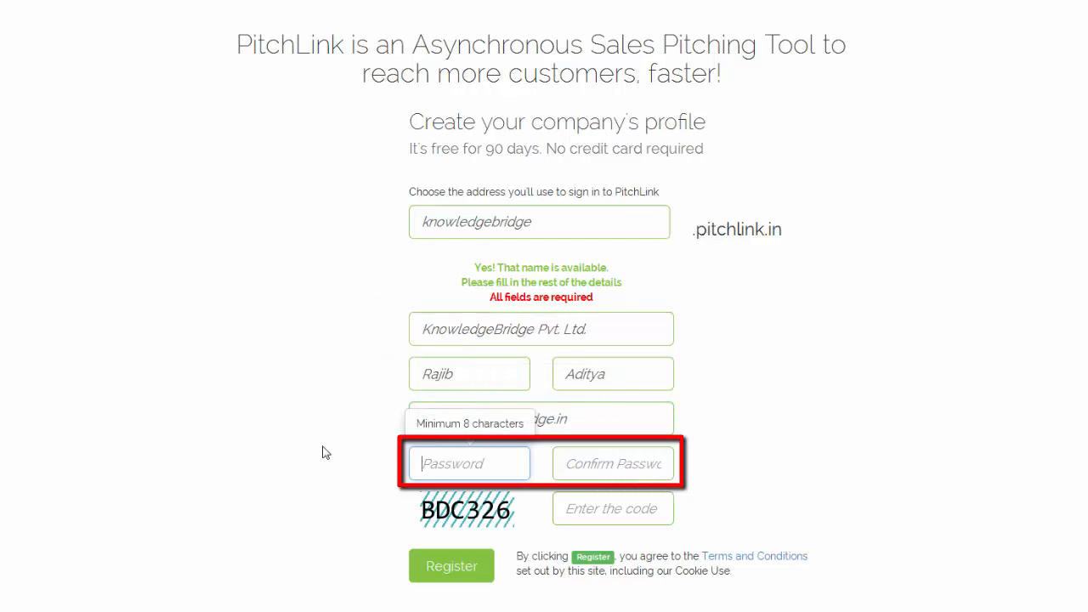
type("*********")
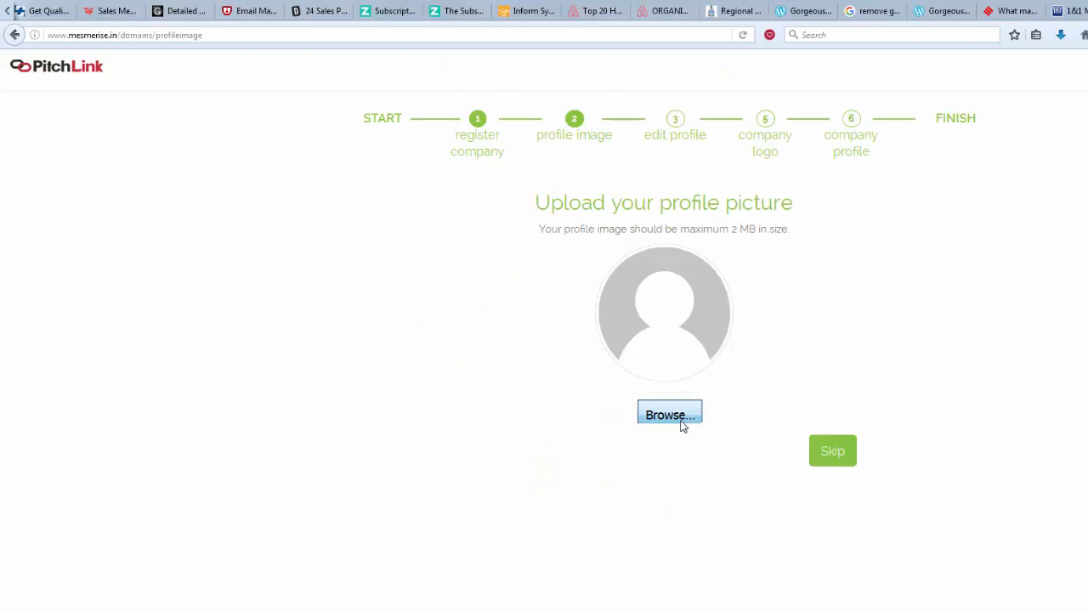
left_click(680, 421)
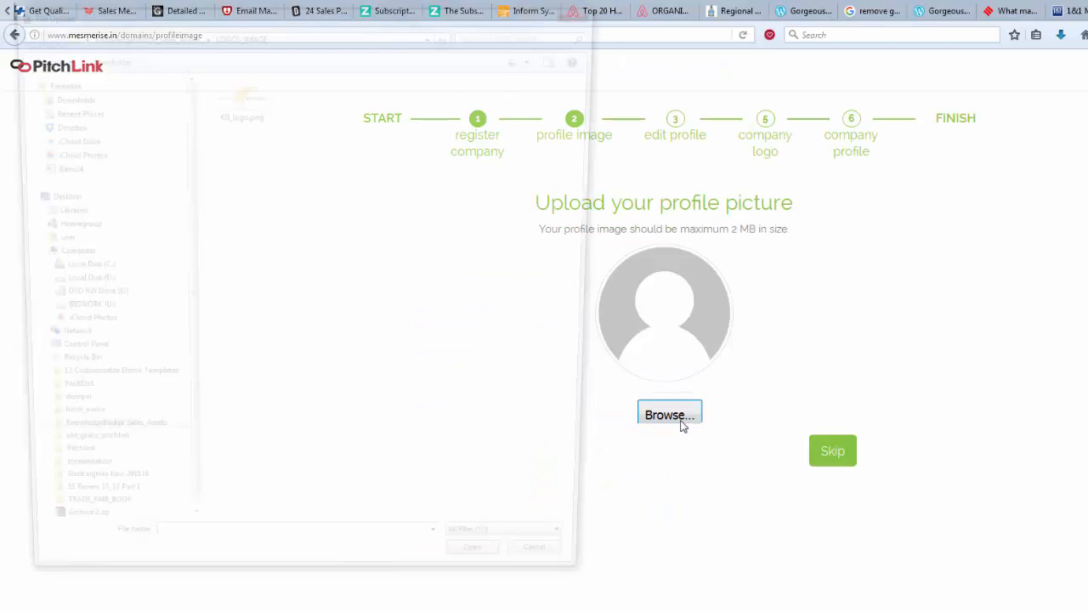
Step: Upload the profile photo and fill the profile: Sales, Head of Sales, and a ten-years-in-Sales bio
double_click(246, 92)
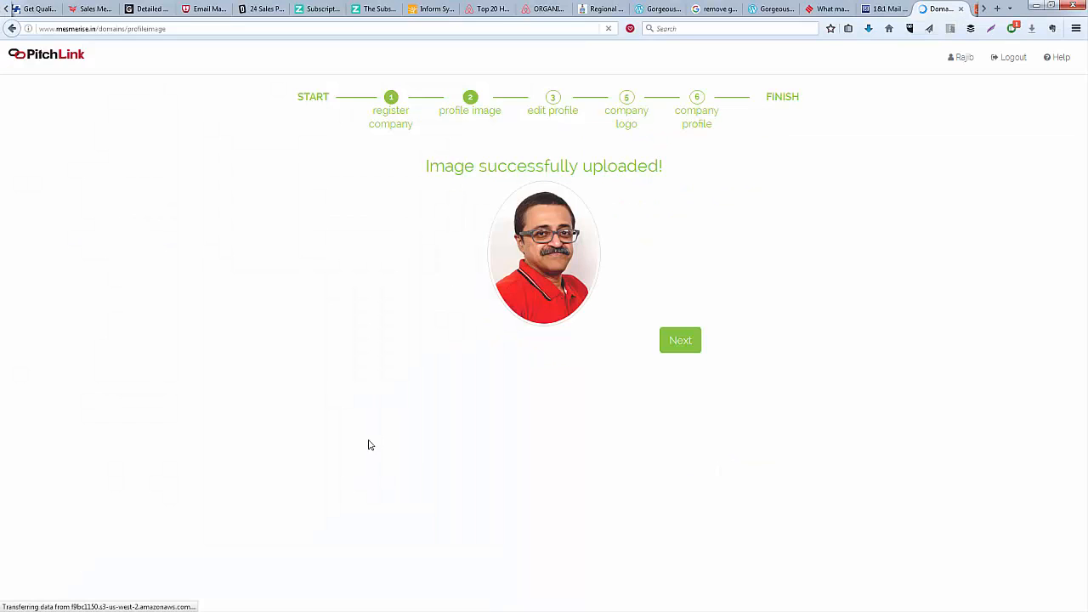
left_click(683, 341)
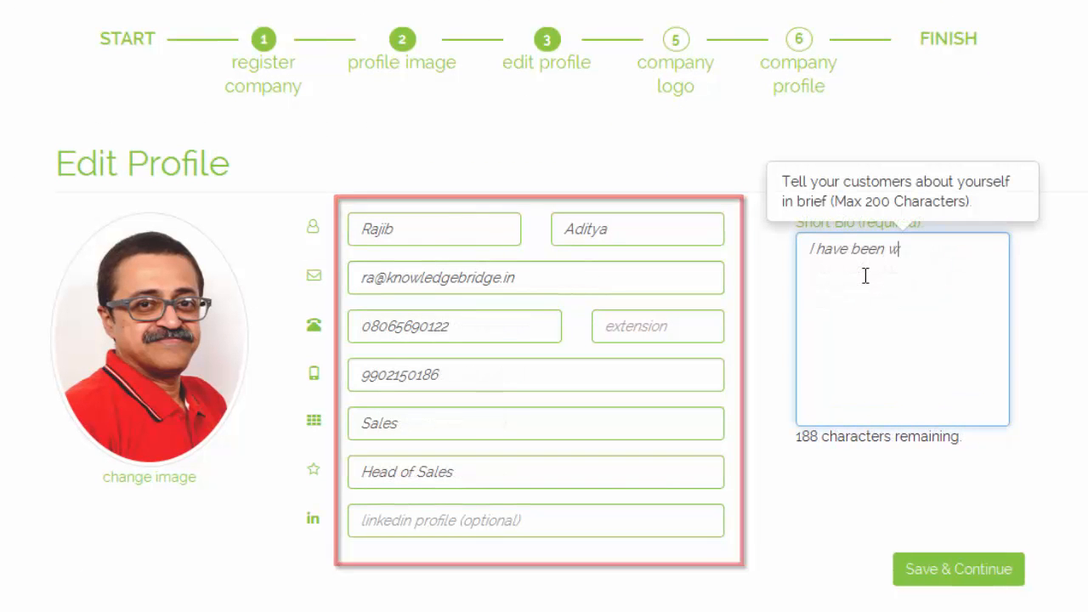
type("ith Sales")
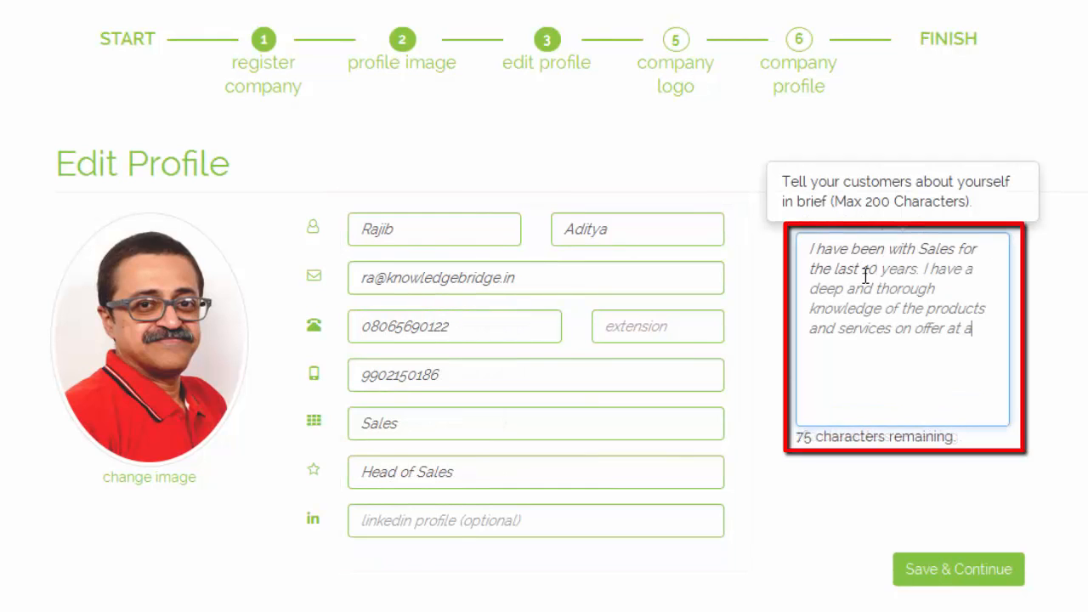
type("technical level.")
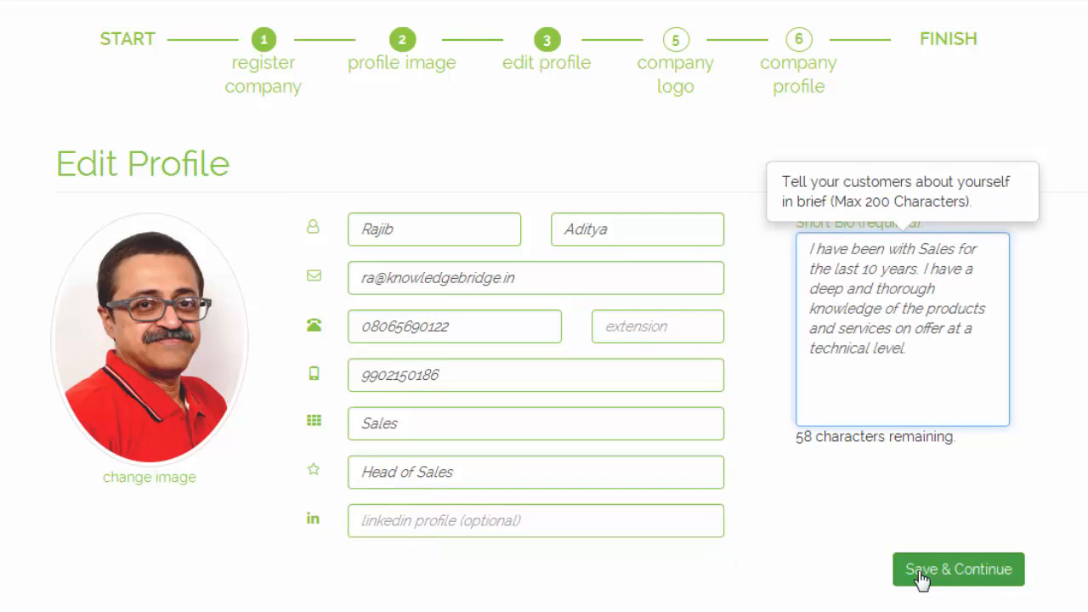
left_click(921, 571)
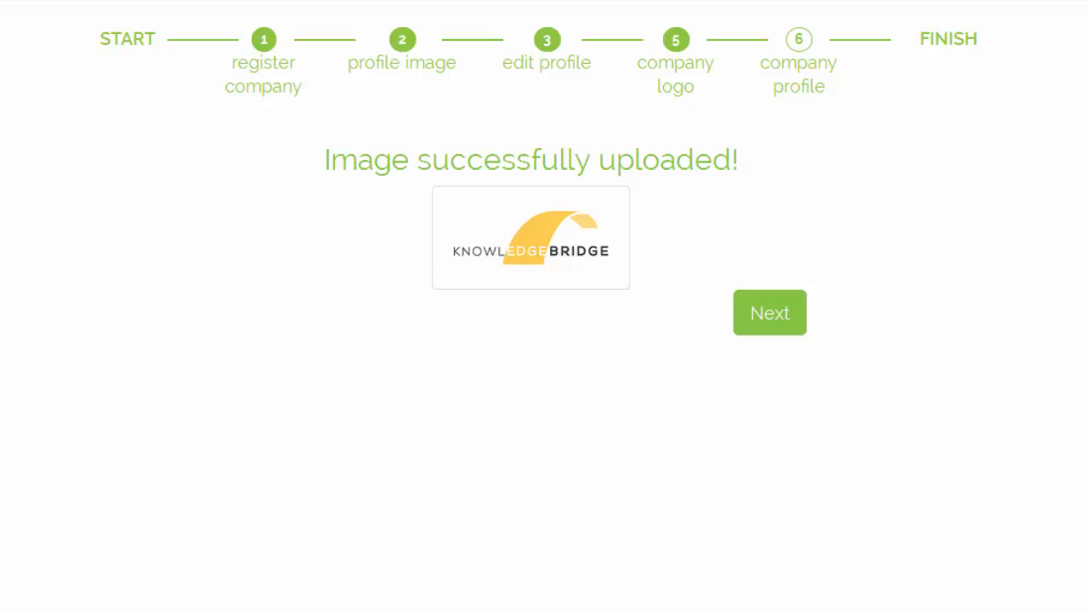
Step: Upload the KnowledgeBridge logo and advance to the Company Profile step
left_click(769, 318)
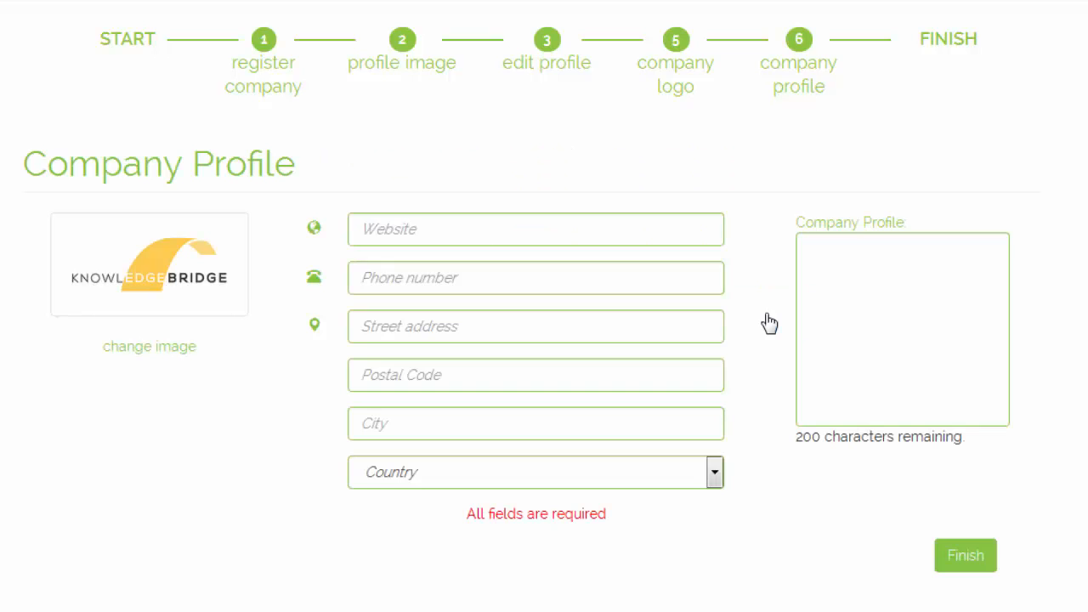
Step: Fill the company's website, phone, 112 L.R.D.E. Layout address in India, and visual Learning System description
left_click(540, 229)
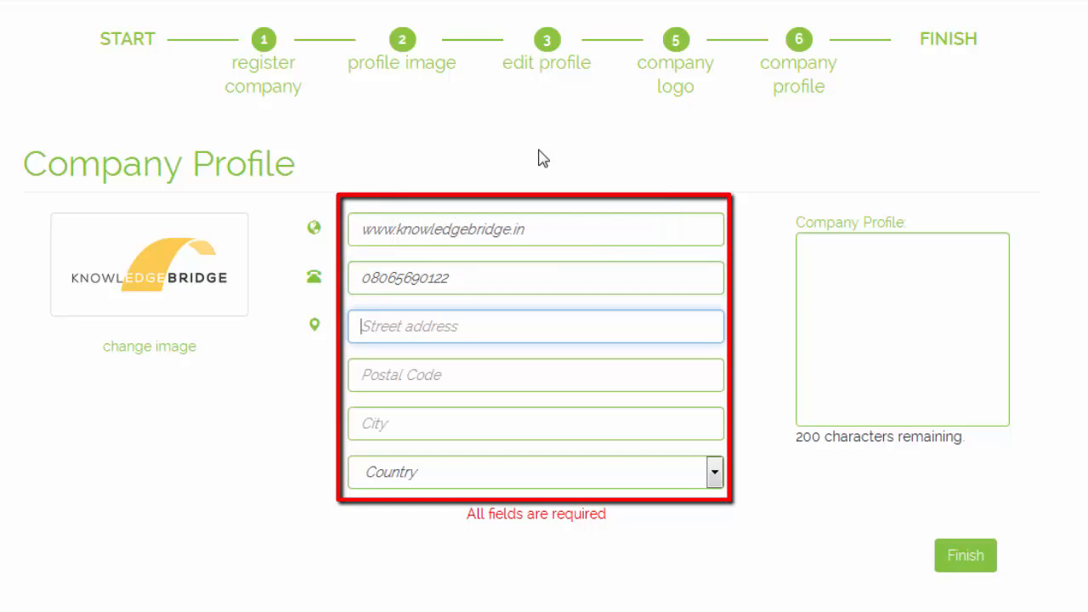
type("112")
type(" L.R.D.E. Layout, Karthicknaga")
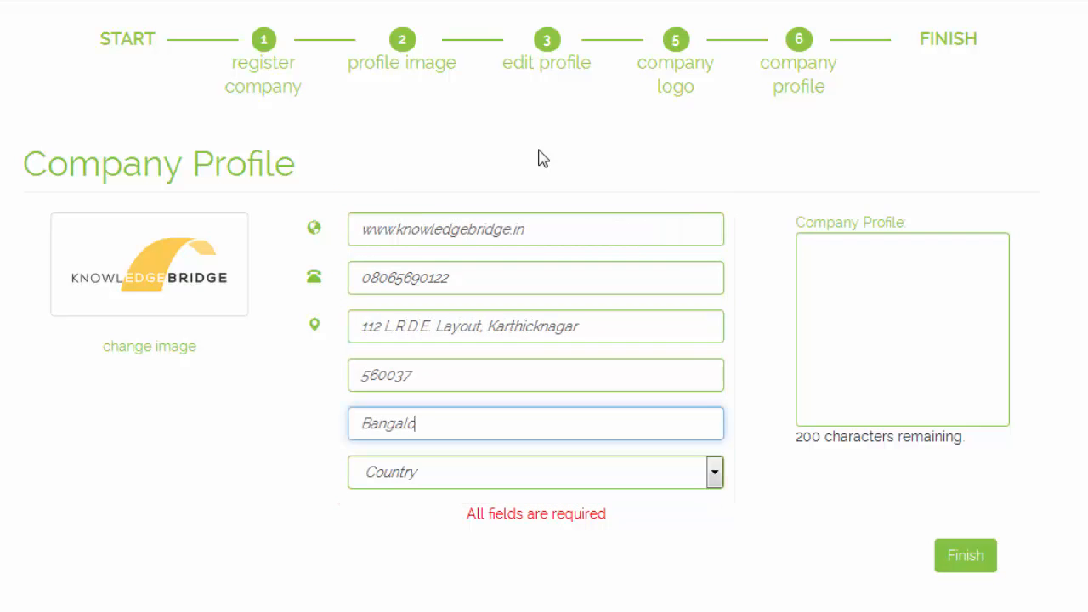
type("re")
left_click(712, 477)
left_click(941, 271)
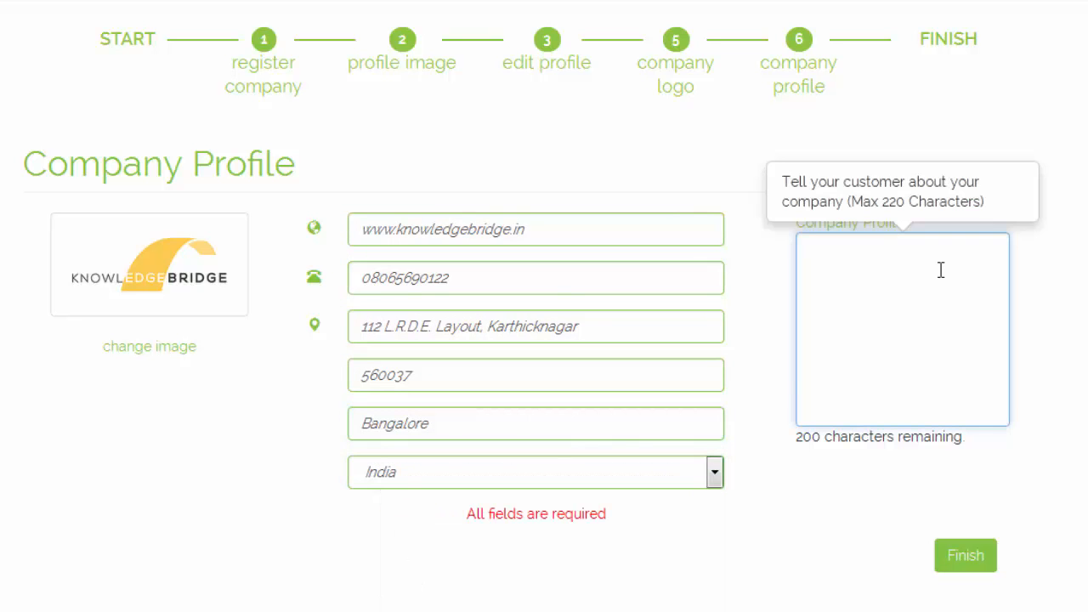
type("KnowledgeBridge provides a visual Learning System")
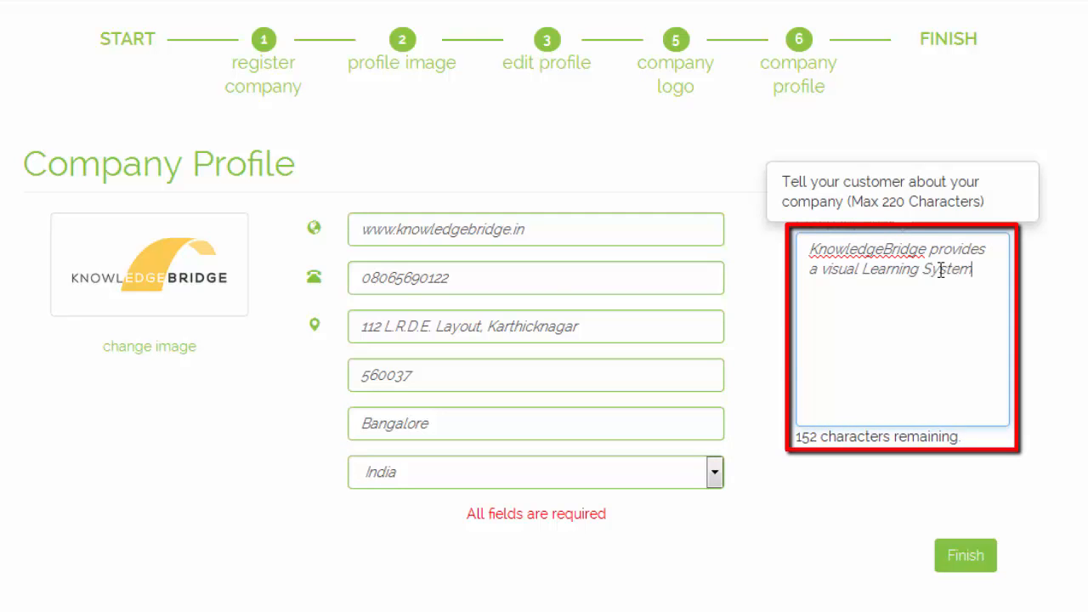
type(" that aids multinationals, small enter")
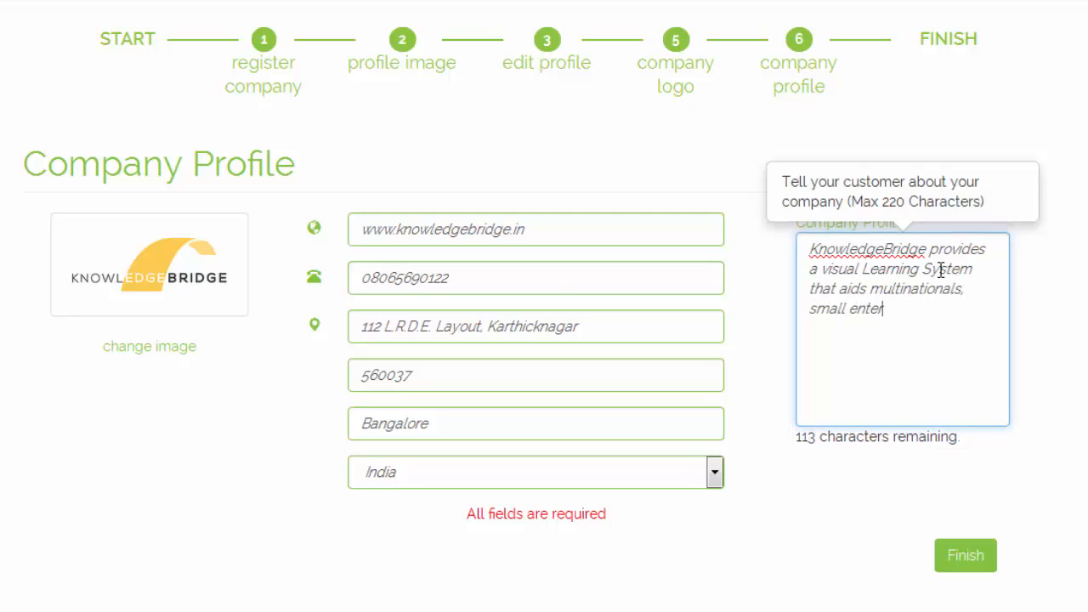
type("prise and NGOs to train their users and participants on their products.")
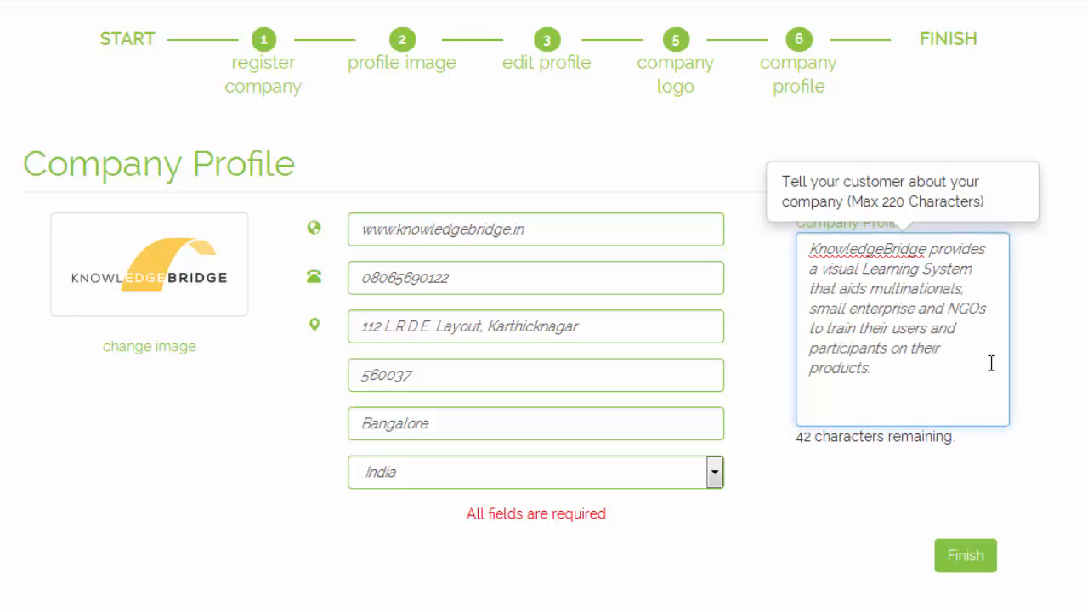
left_click(965, 555)
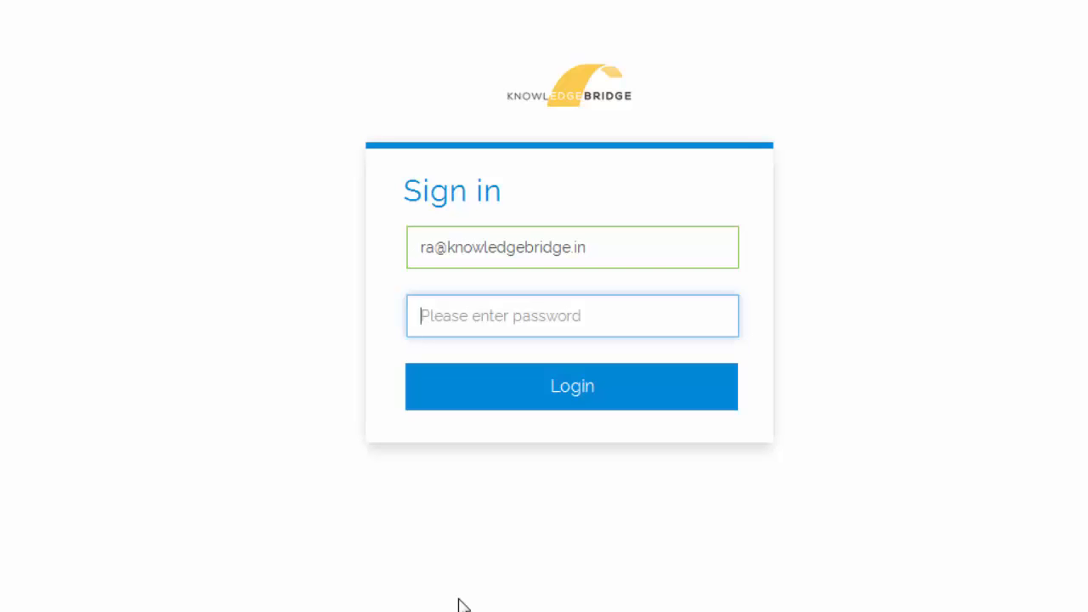
Step: Sign in with the account email and password
type("••••••••")
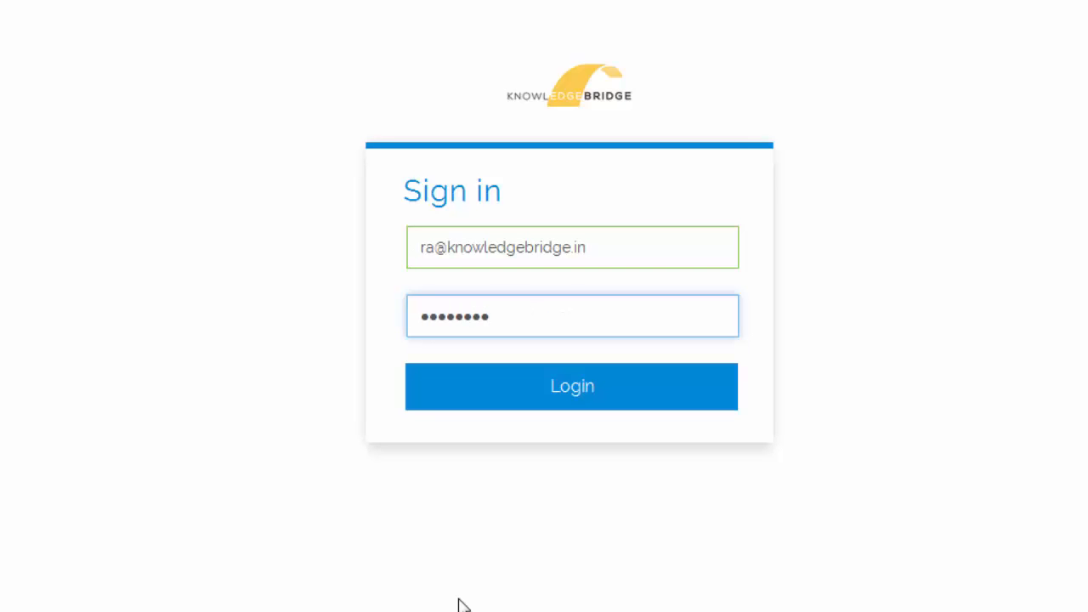
left_click(497, 398)
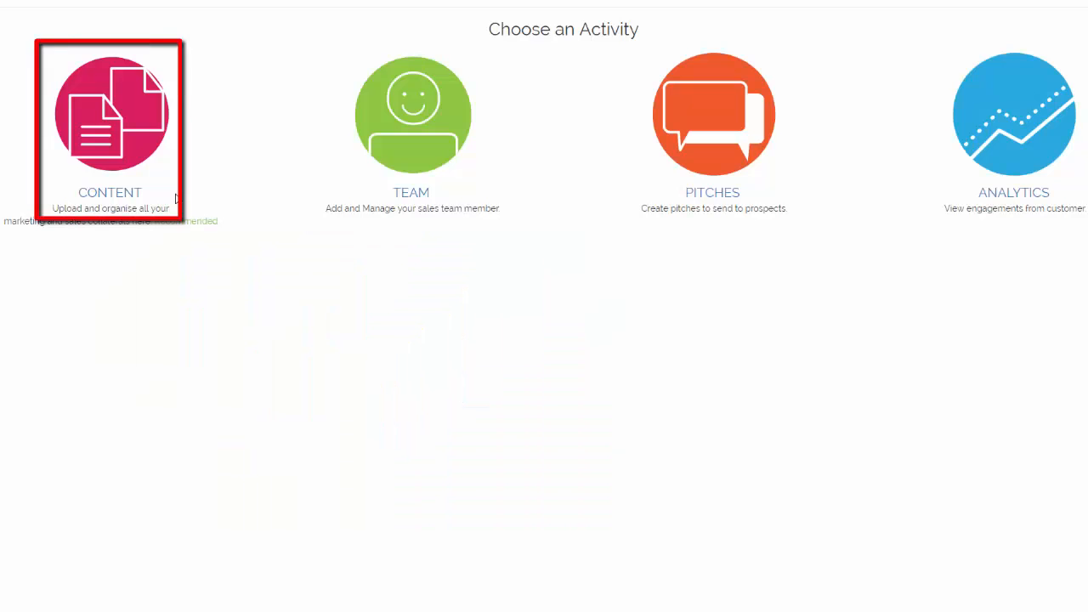
Step: Upload a batch of five files, then four more, into the Manage Content library
left_click(141, 146)
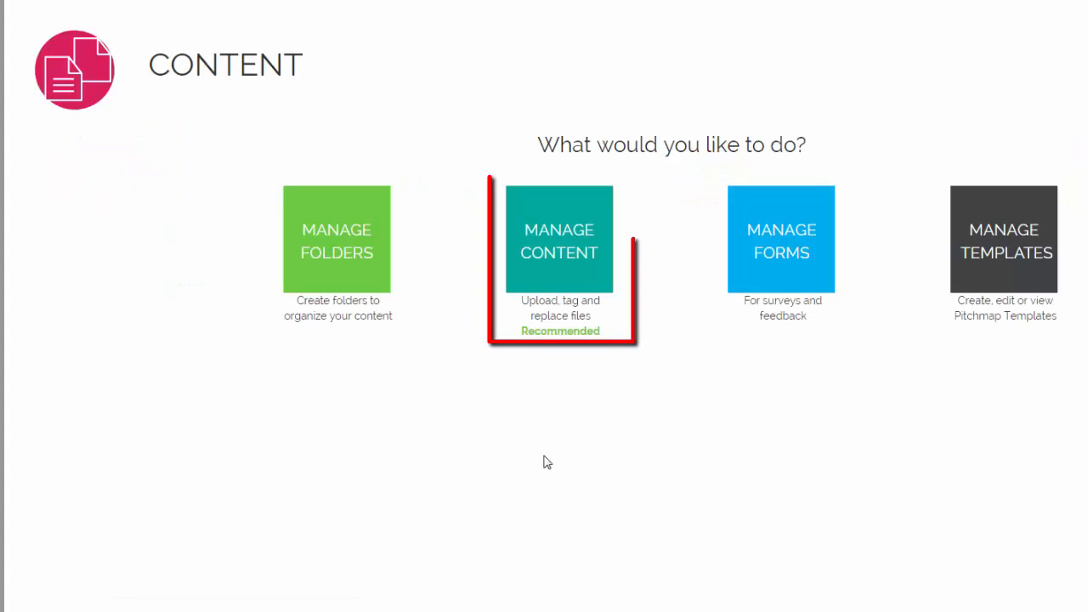
left_click(554, 250)
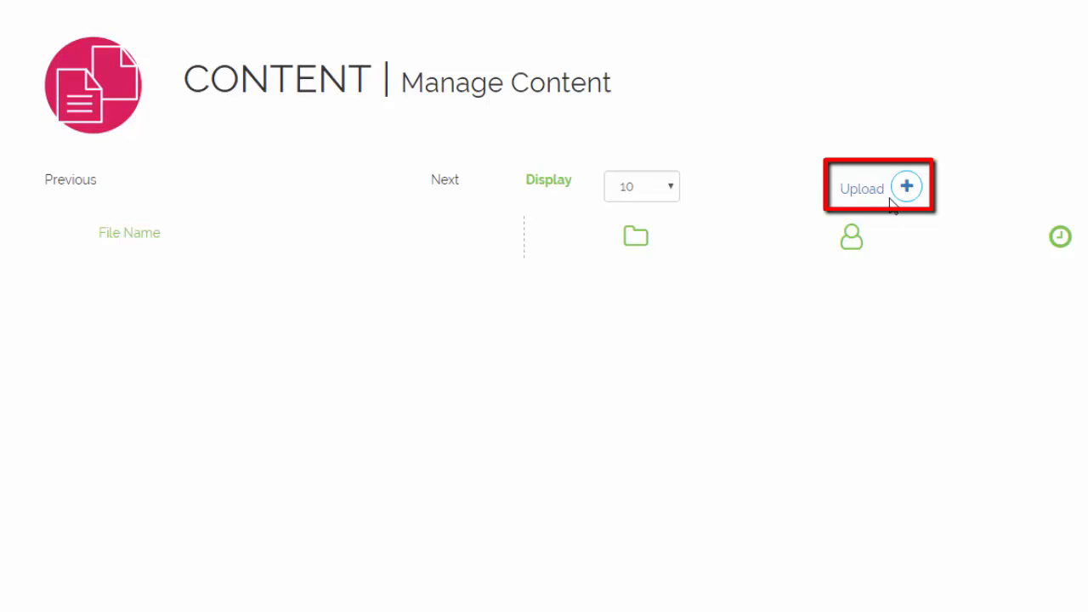
left_click(905, 188)
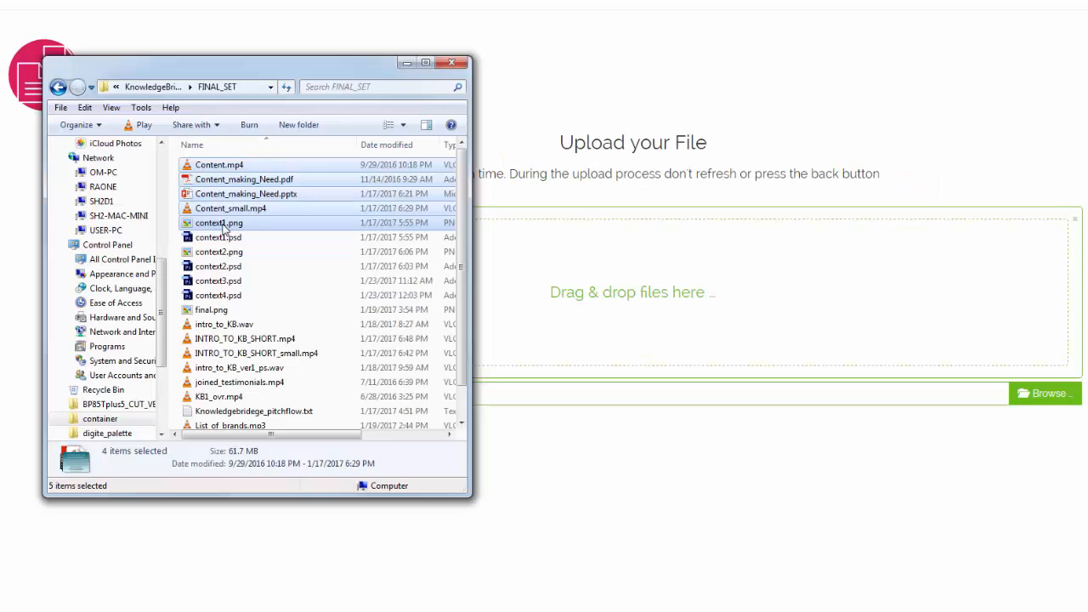
mouse_move(223, 226)
left_mouse_down()
mouse_move(274, 222)
mouse_move(573, 340)
mouse_move(603, 326)
mouse_move(578, 330)
left_mouse_up()
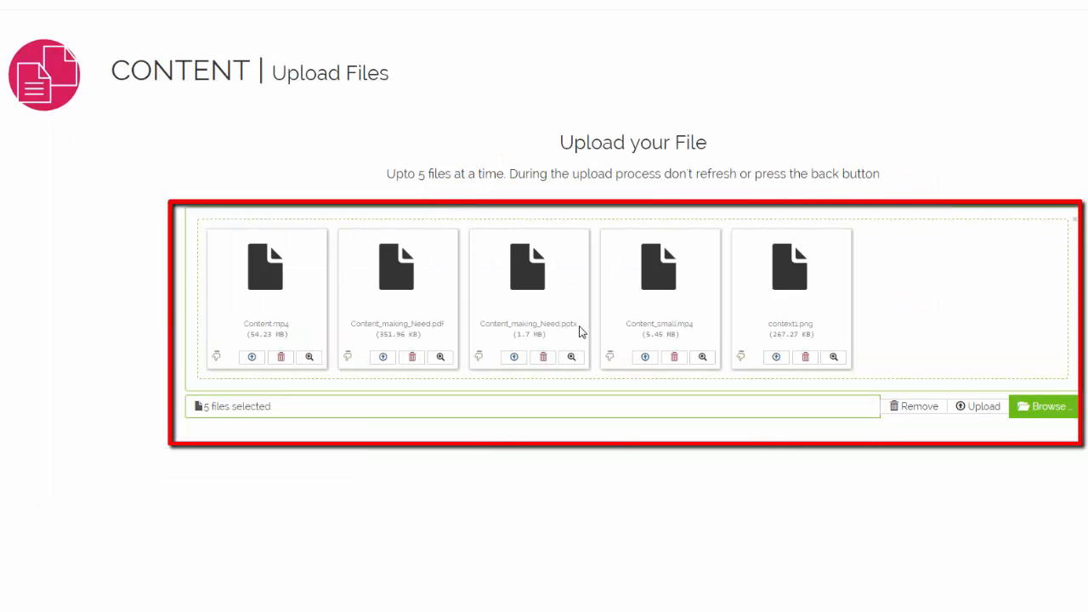
left_click(969, 407)
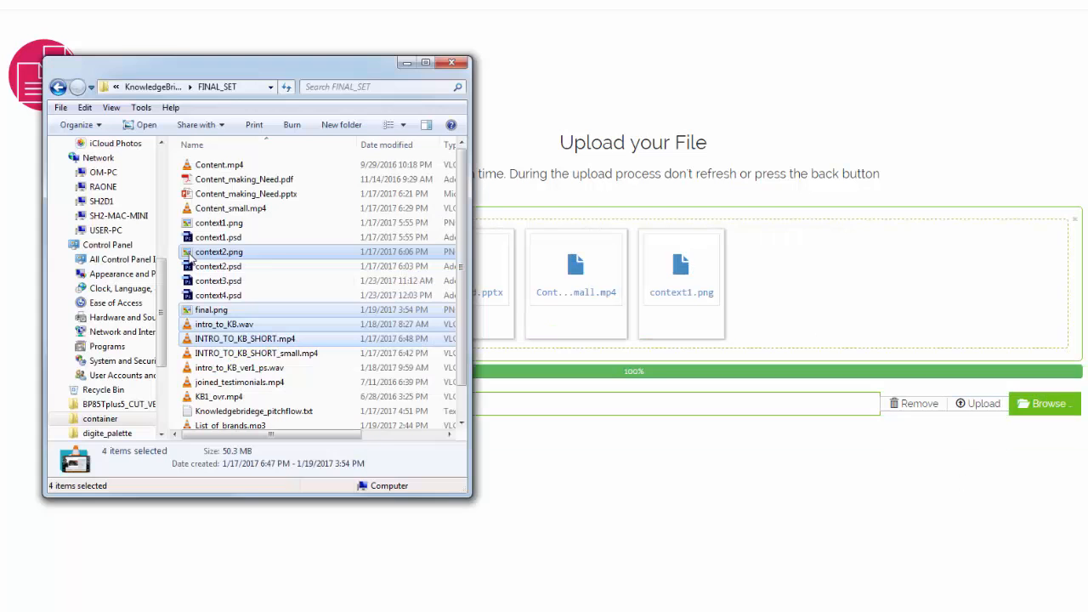
left_click_drag(219, 251, 772, 313)
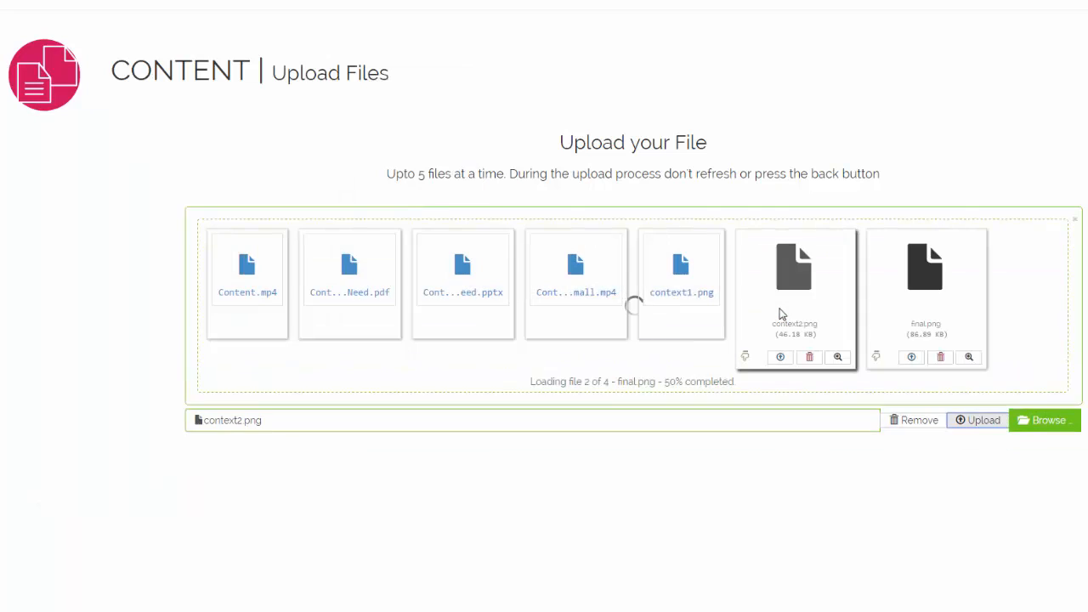
left_click(980, 559)
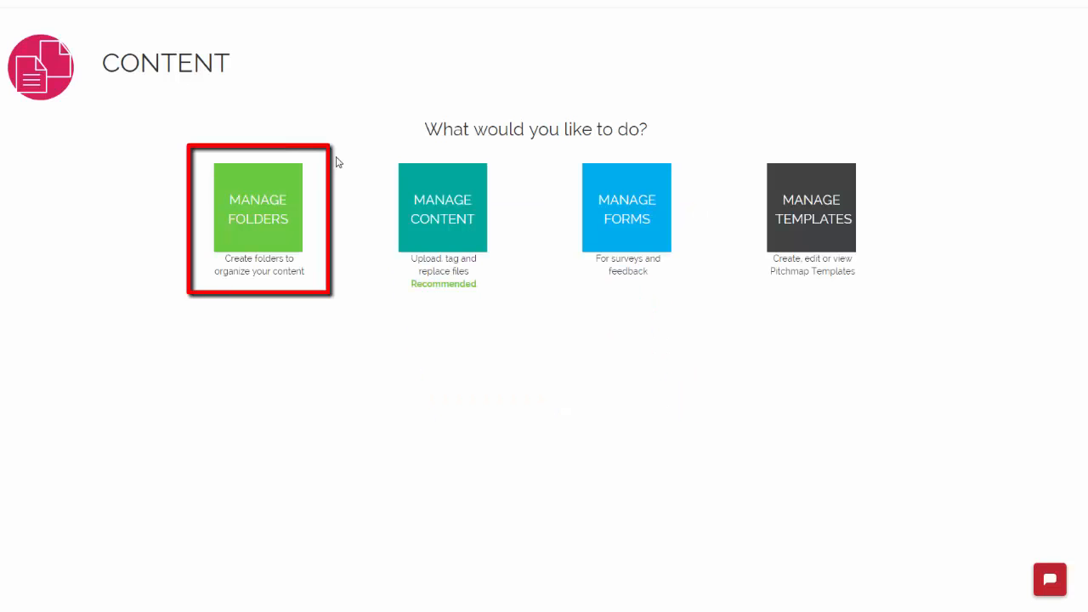
Step: Create a new content folder named Testimonials
left_click(270, 233)
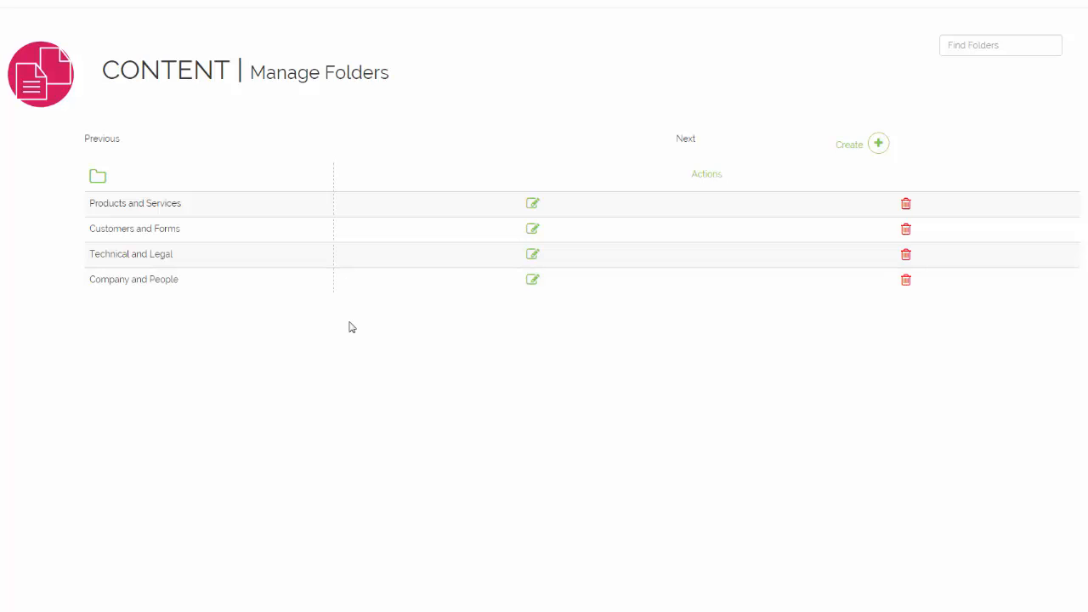
left_click(857, 170)
left_click(528, 129)
type("Testimonials")
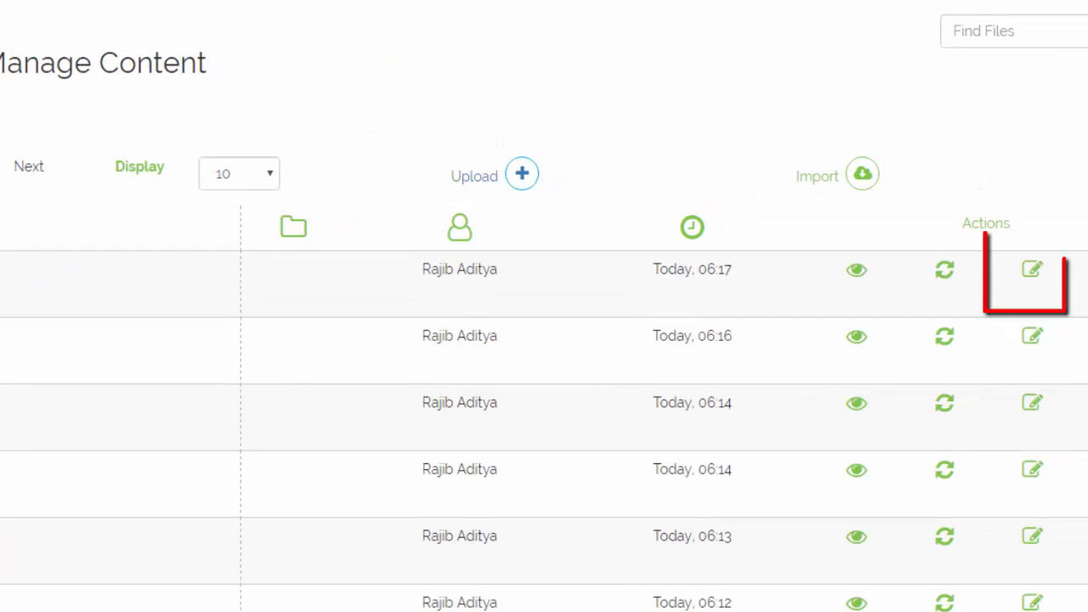
Step: Describe joined_testimonials.mp4 as 'What our Customers think about our services.' and file it under Testimonials
left_click(1033, 272)
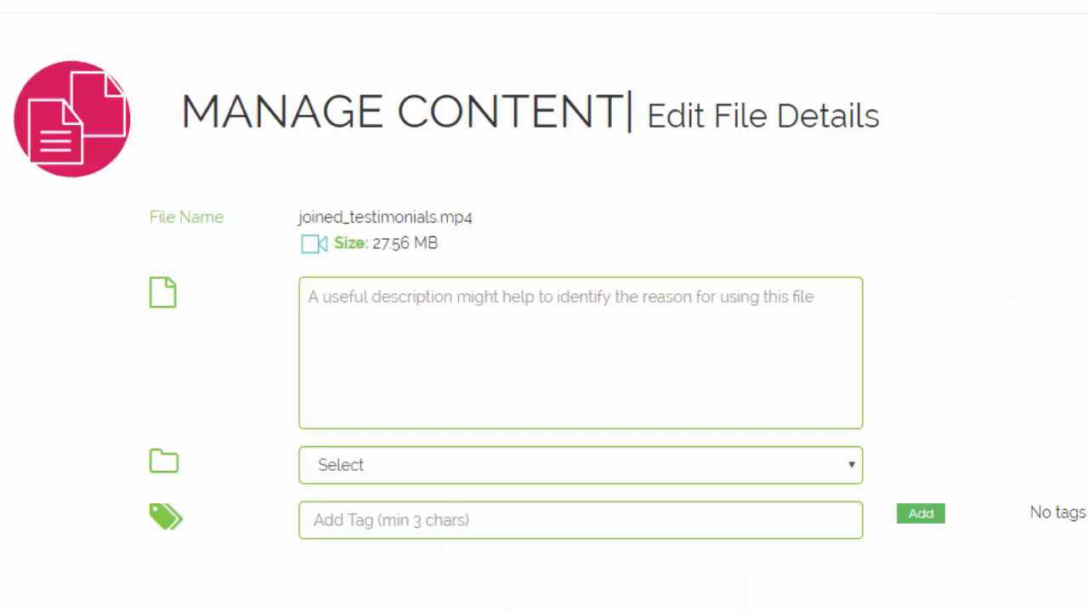
left_click(839, 325)
type("Wha")
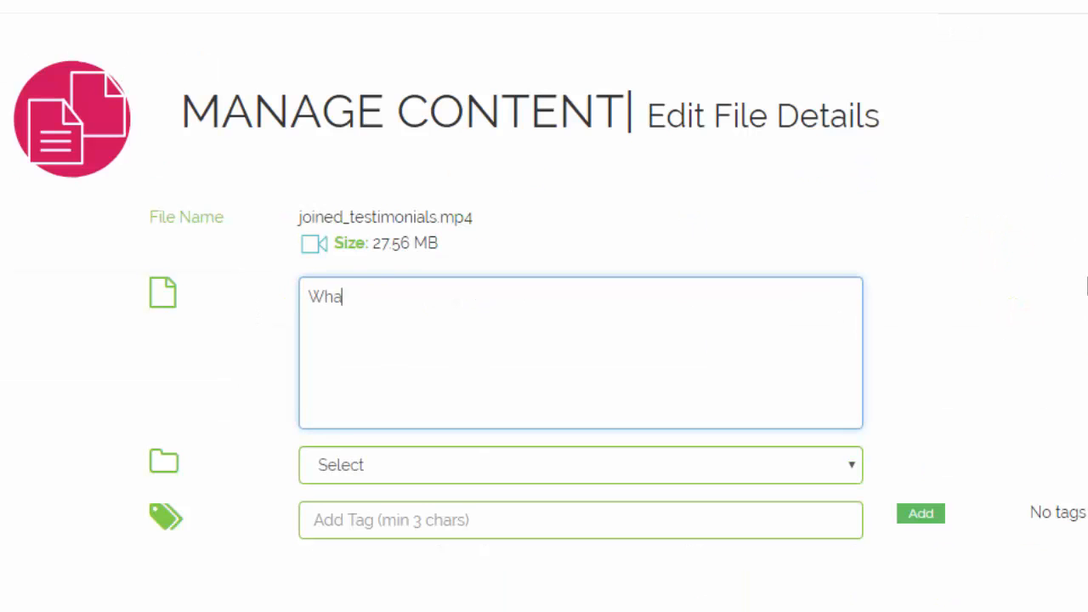
type("t our Customers think")
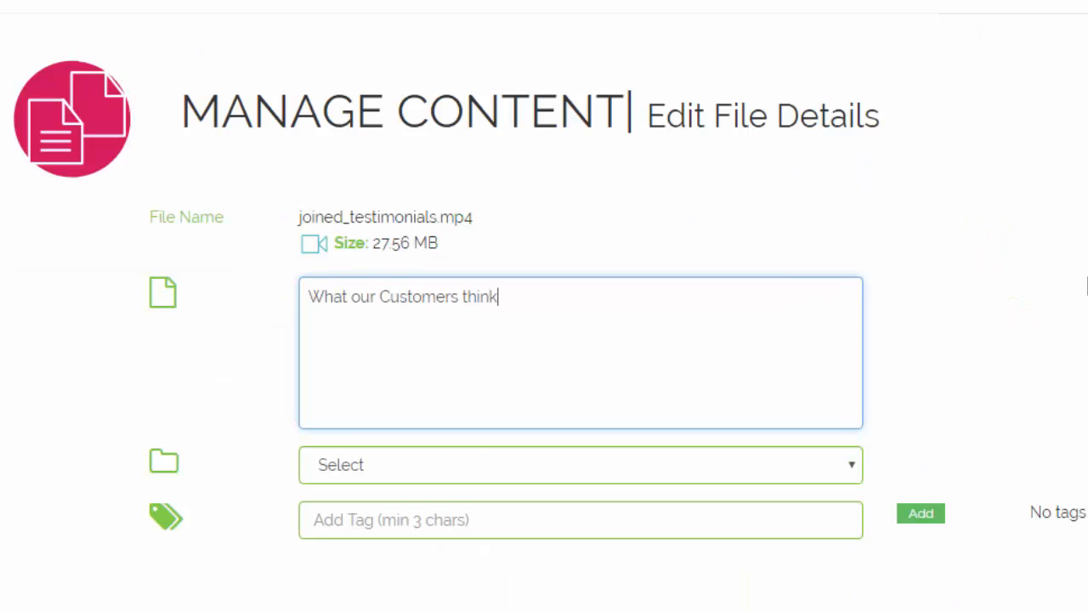
type(" about our services")
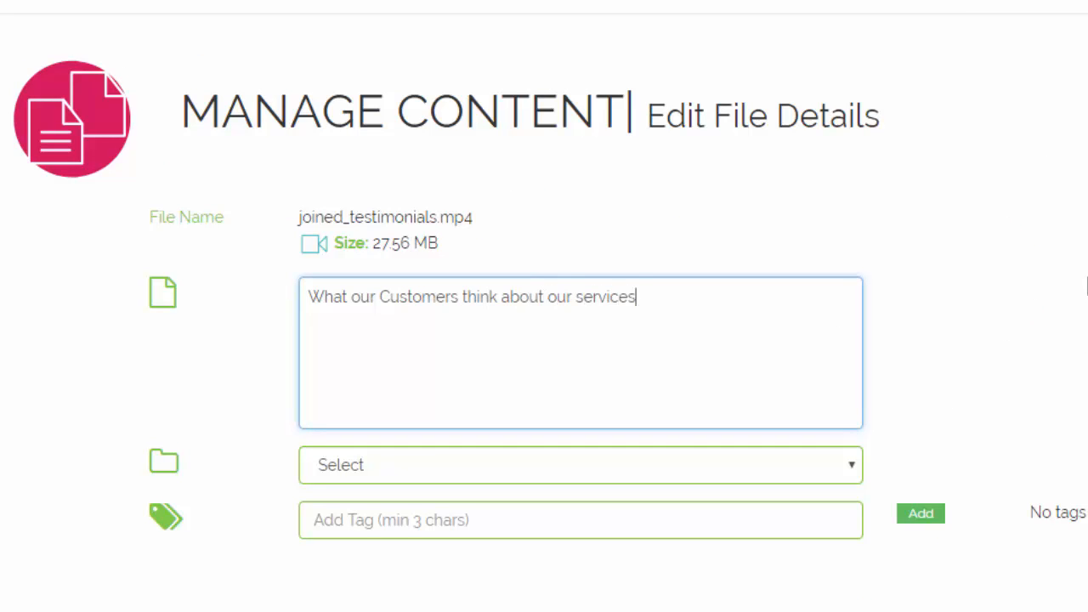
type(".")
left_click(853, 465)
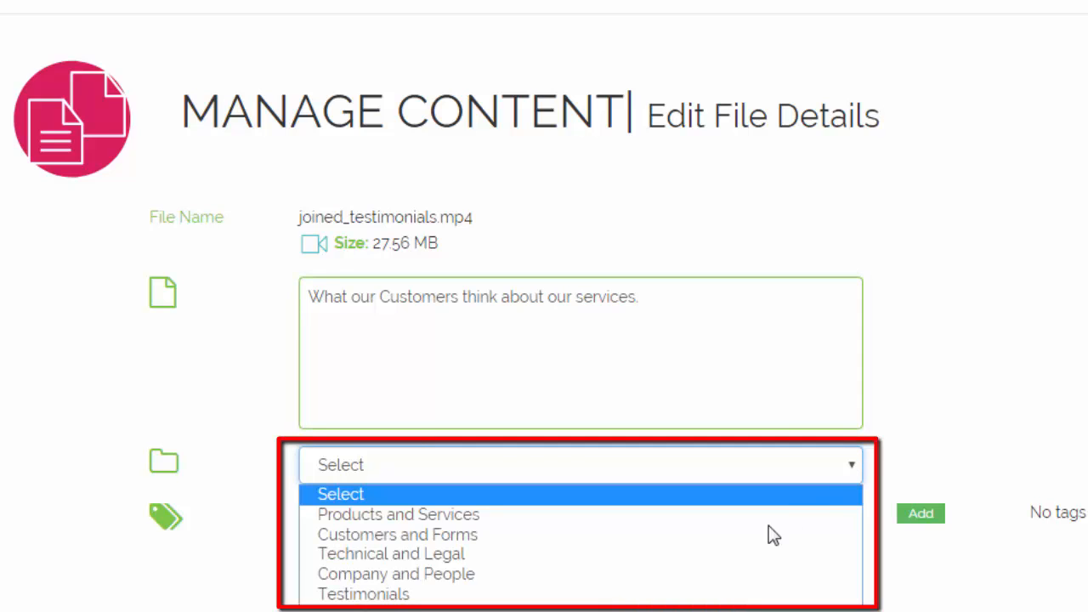
left_click(738, 593)
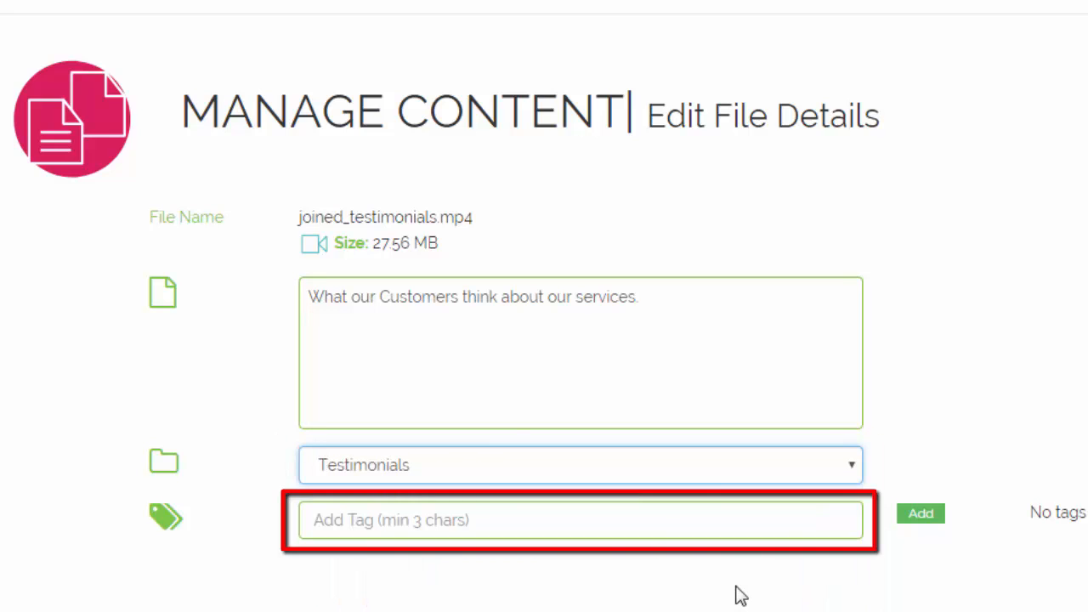
Step: Tag the video with Customers, Testimonials and Opinions
left_click(736, 525)
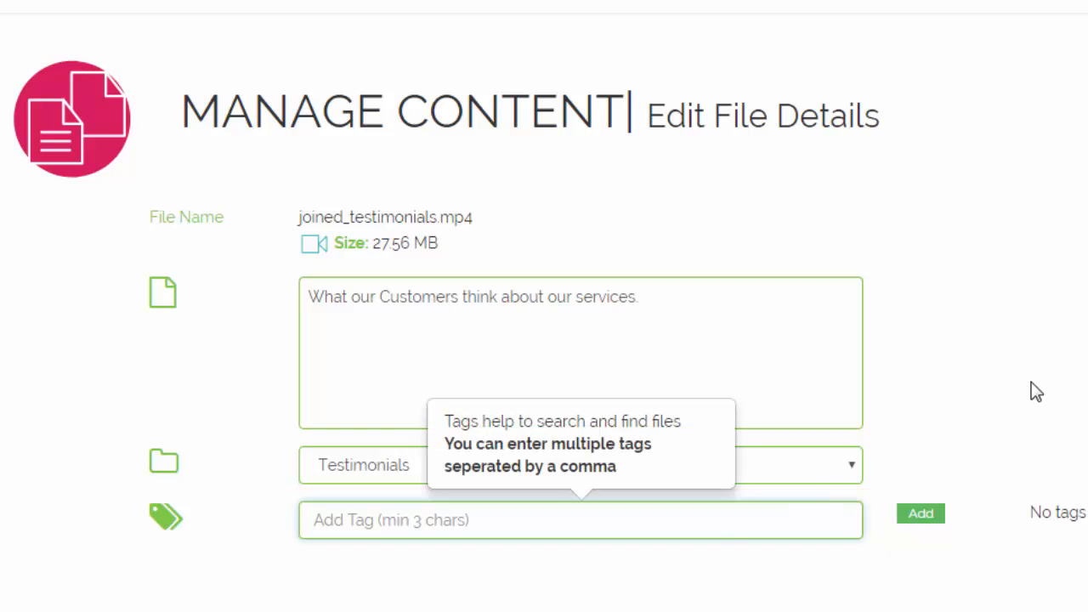
type("Customers")
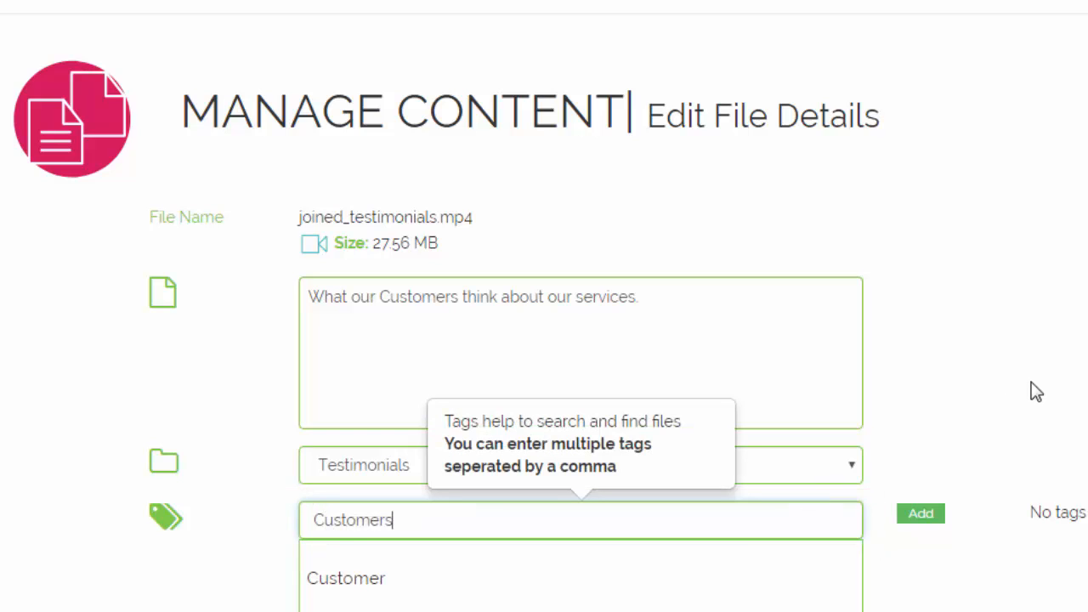
type(", Testimonials")
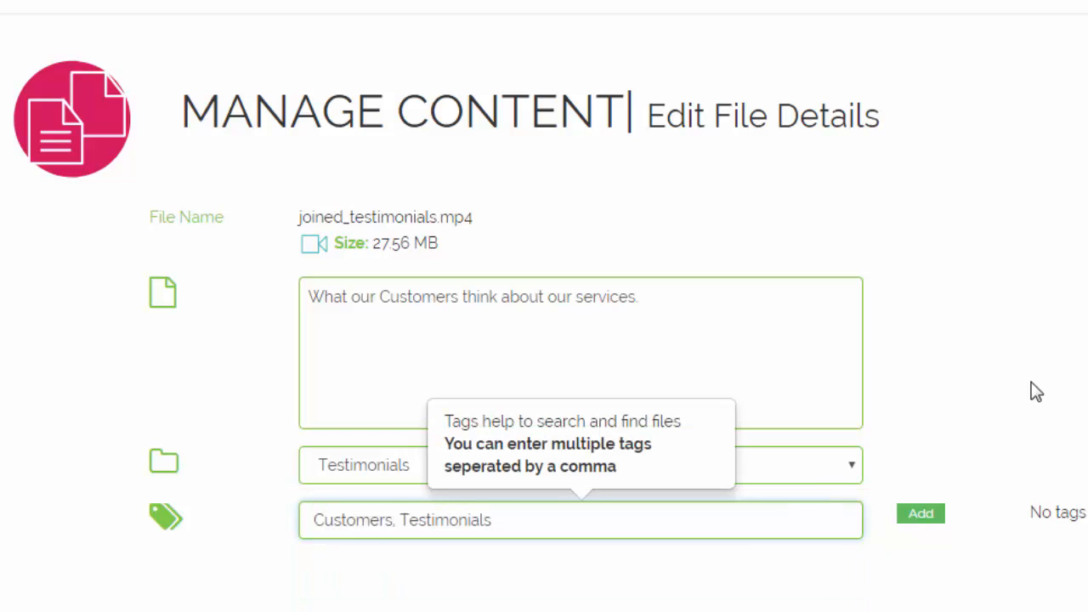
type(", Opinions")
left_click(924, 515)
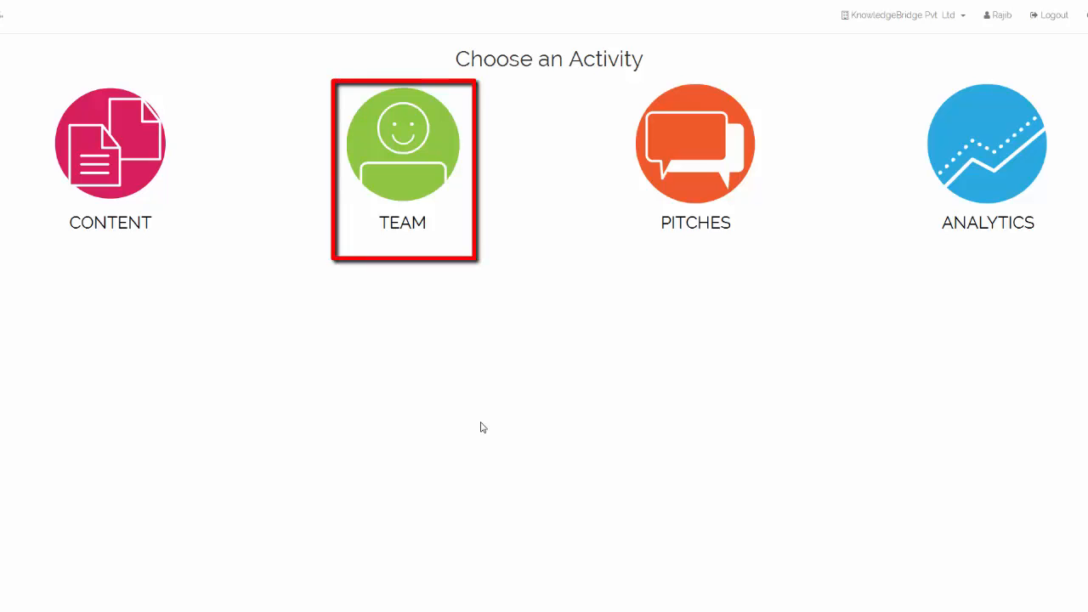
Step: Add a Sales Associate team member with first and last name, email and confirmed password
left_click(405, 180)
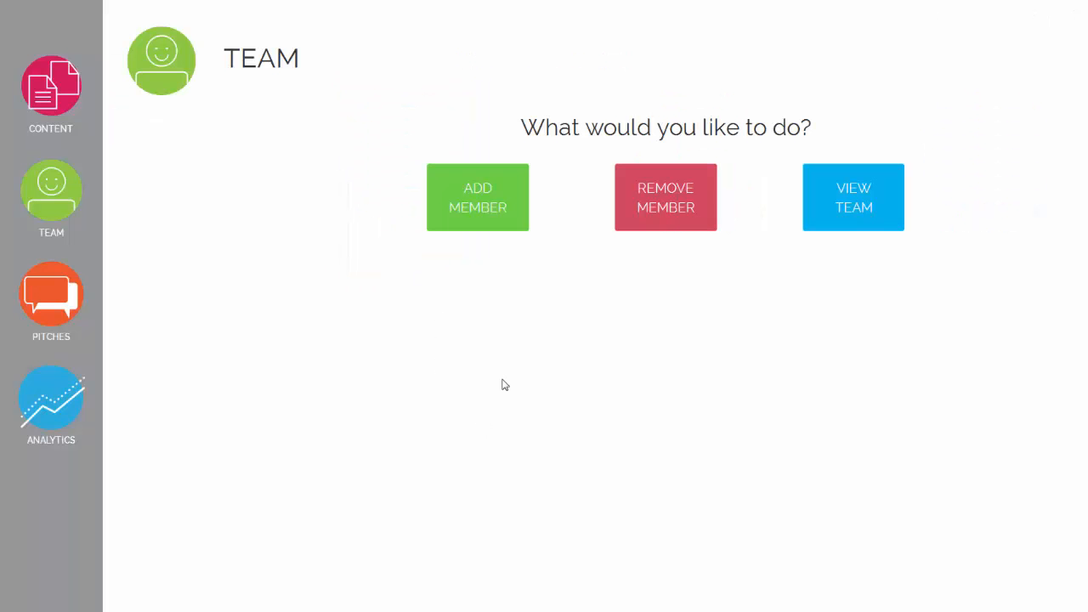
left_click(495, 232)
left_click(444, 188)
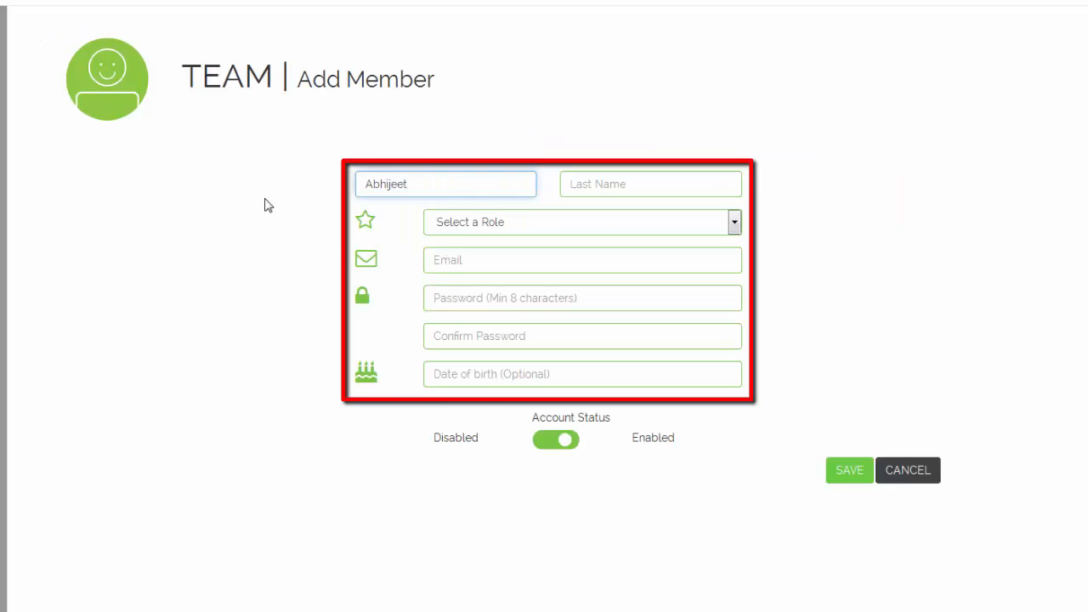
key("Tab")
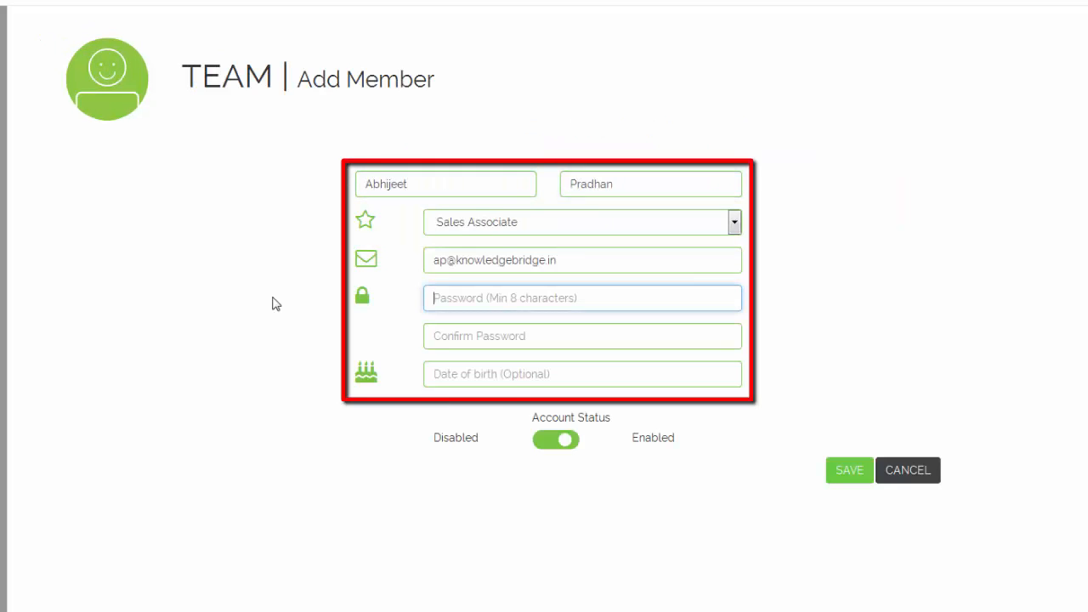
type("••••••••")
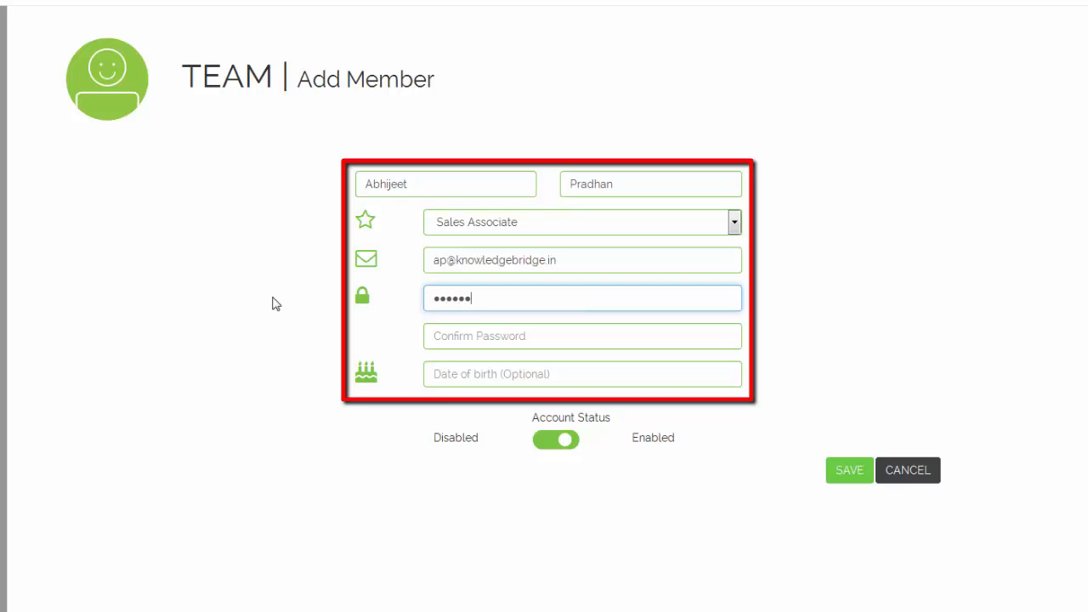
key("Tab")
type("••••••••")
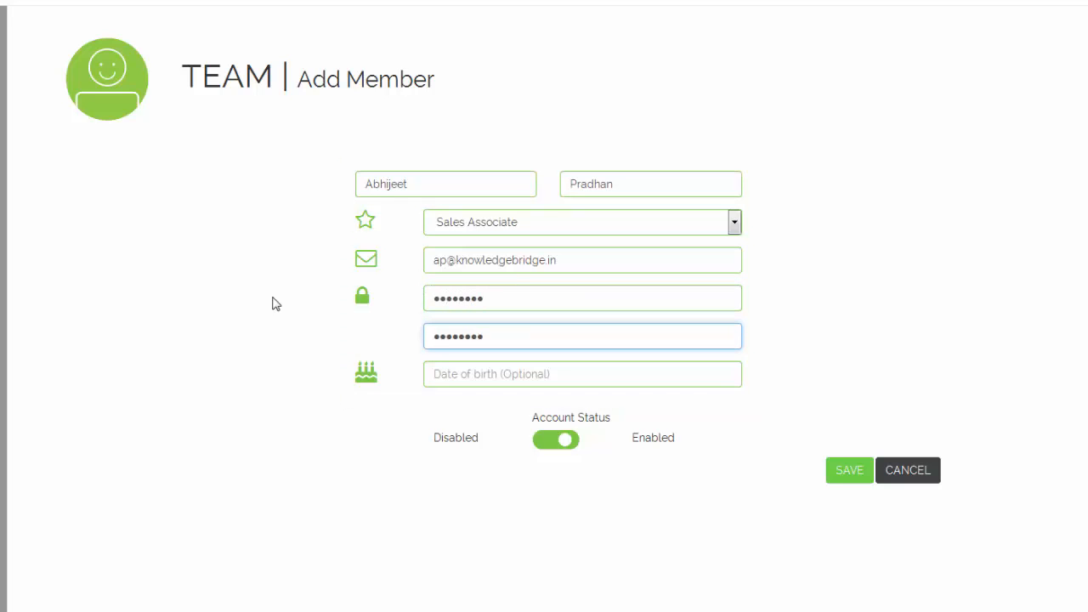
left_click(839, 477)
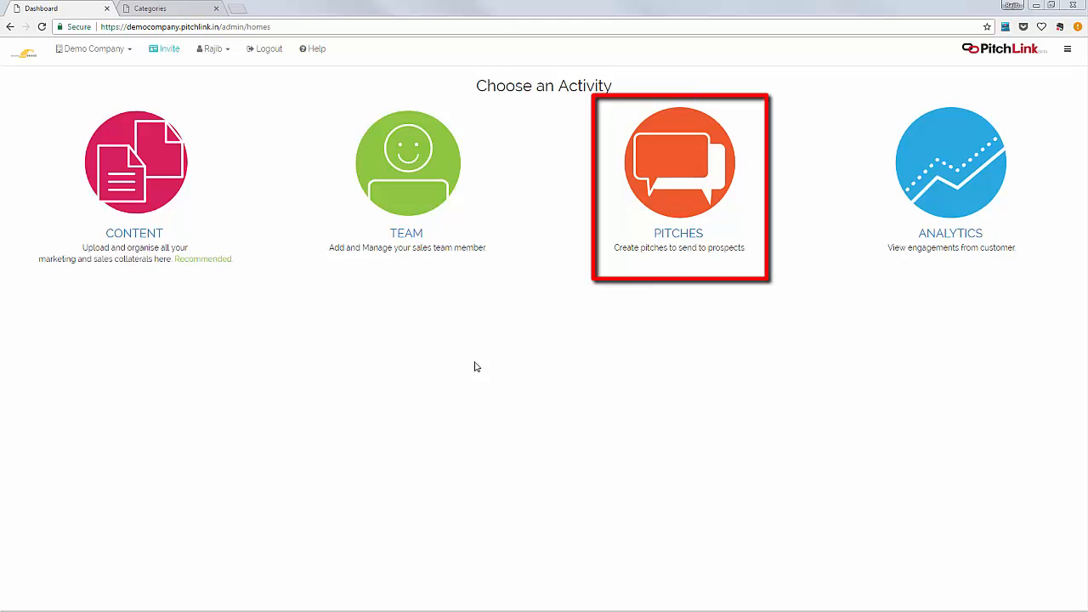
Step: From the Pitches area, start creating a new pitchmap
left_click(650, 197)
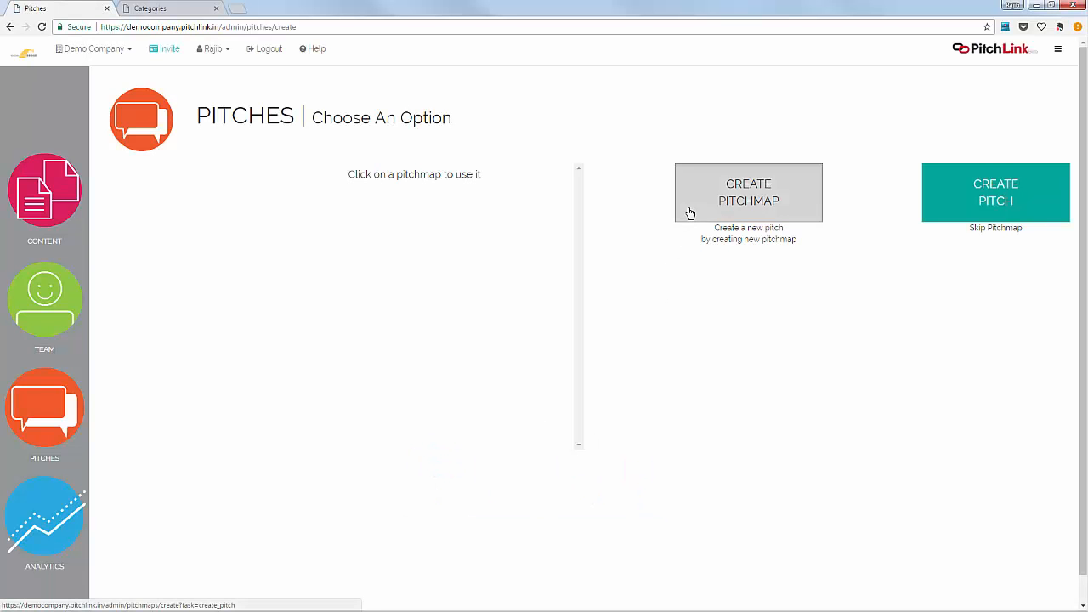
left_click(687, 213)
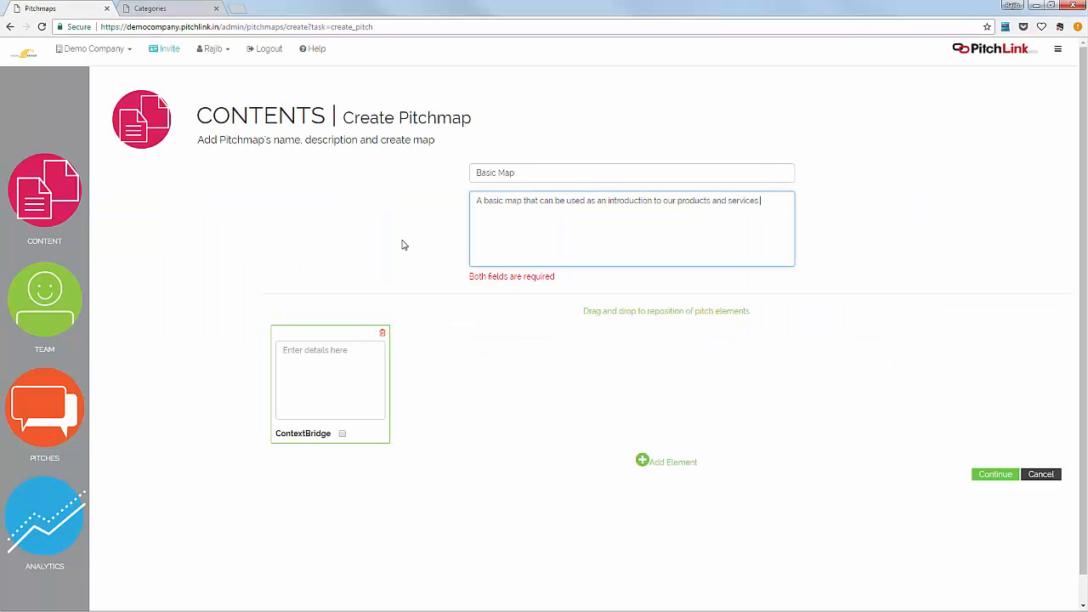
Step: Create pitchmap elements 'Introduction', 'Define a need for the product' and 'How our product fulfills this need'
left_click(363, 356)
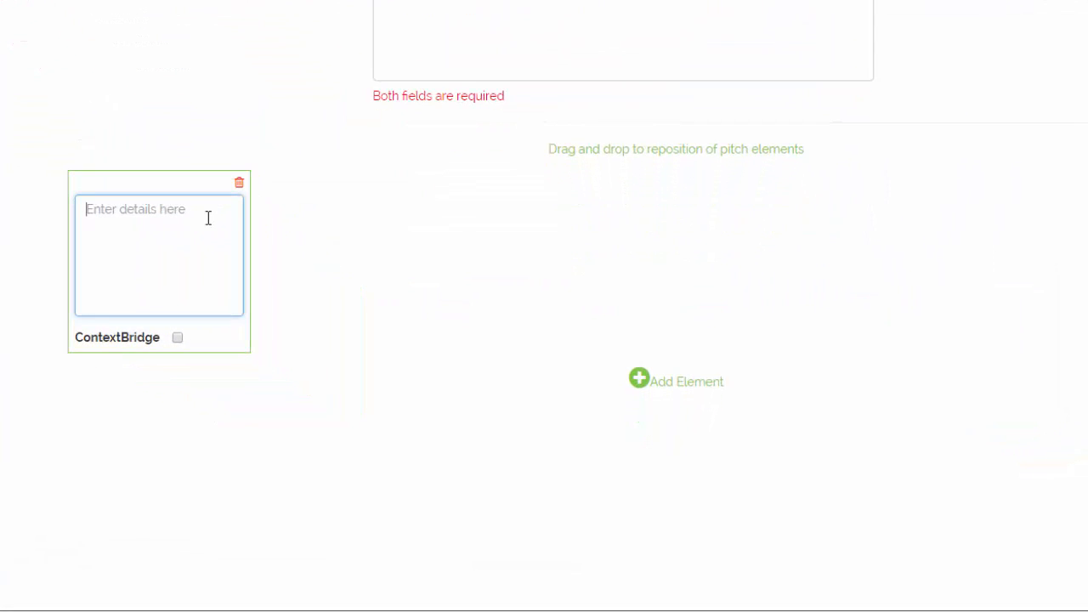
type("Introduction")
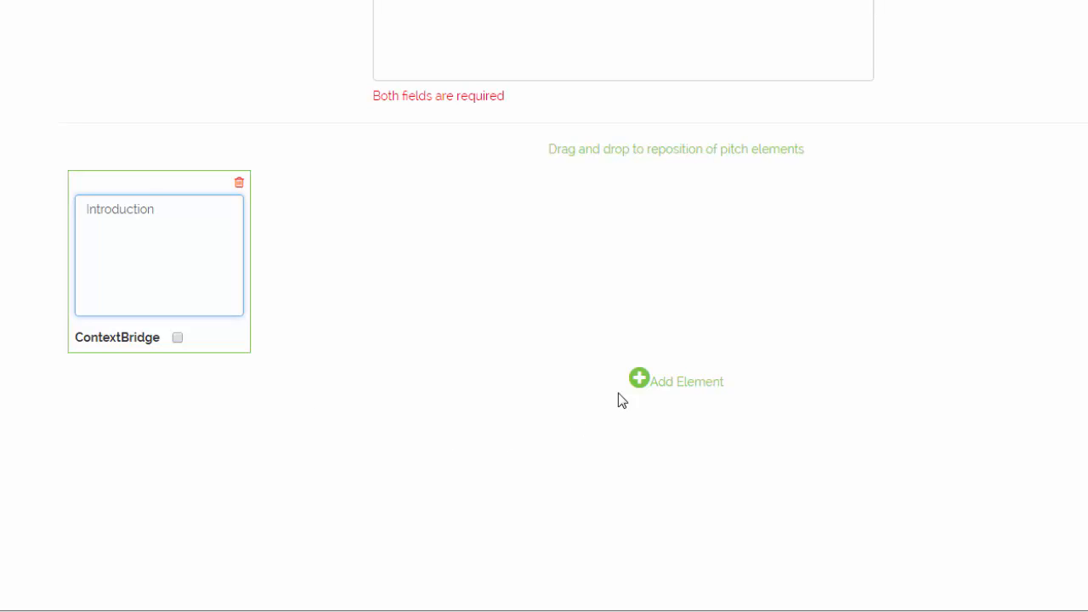
left_click(639, 379)
type("Define a need for  the ")
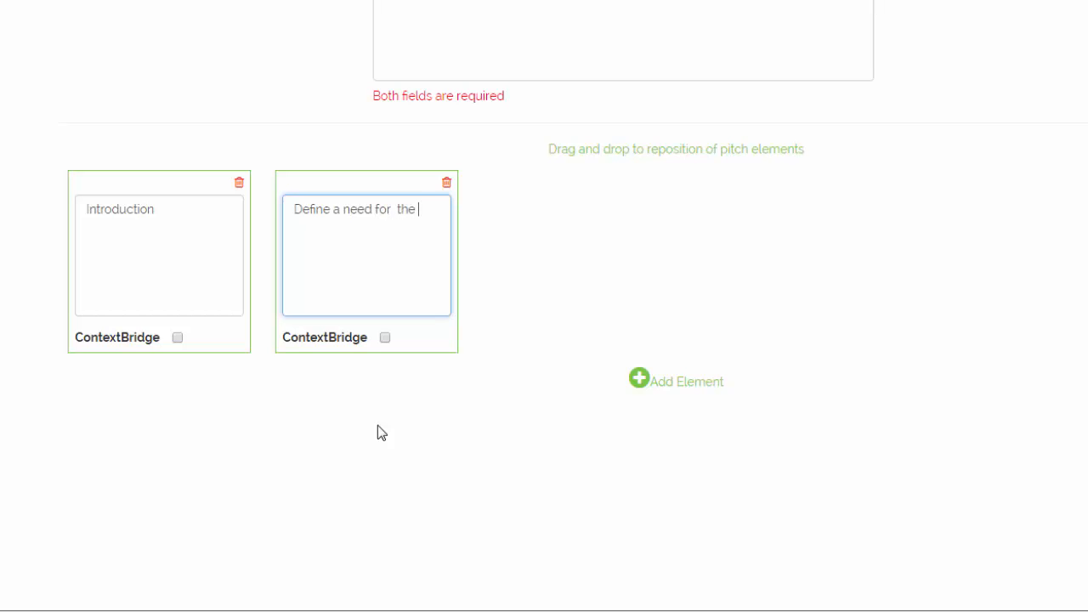
type("product")
left_click(640, 383)
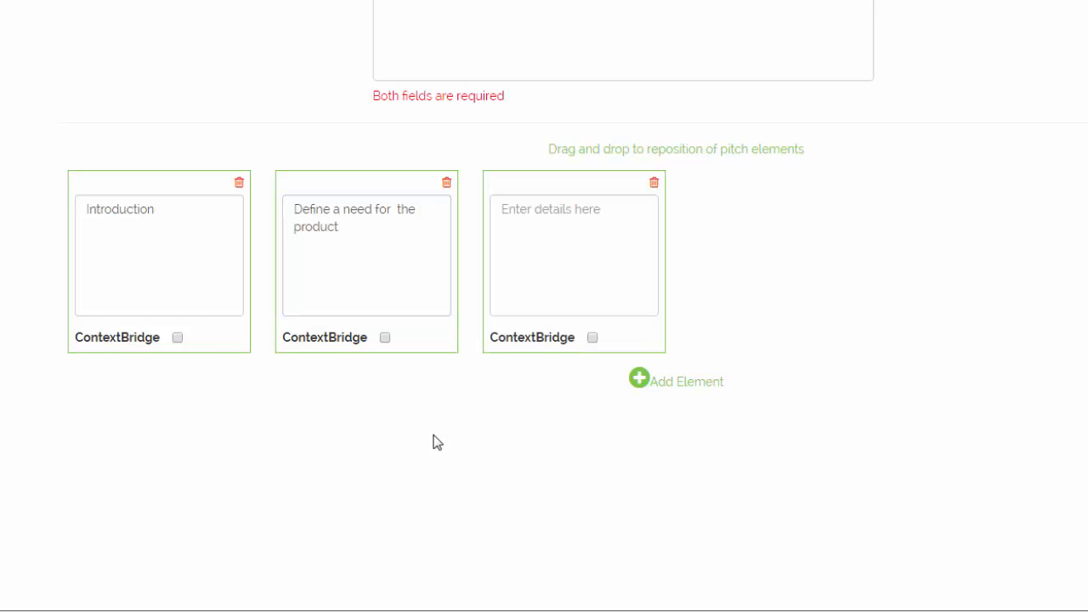
left_click(542, 260)
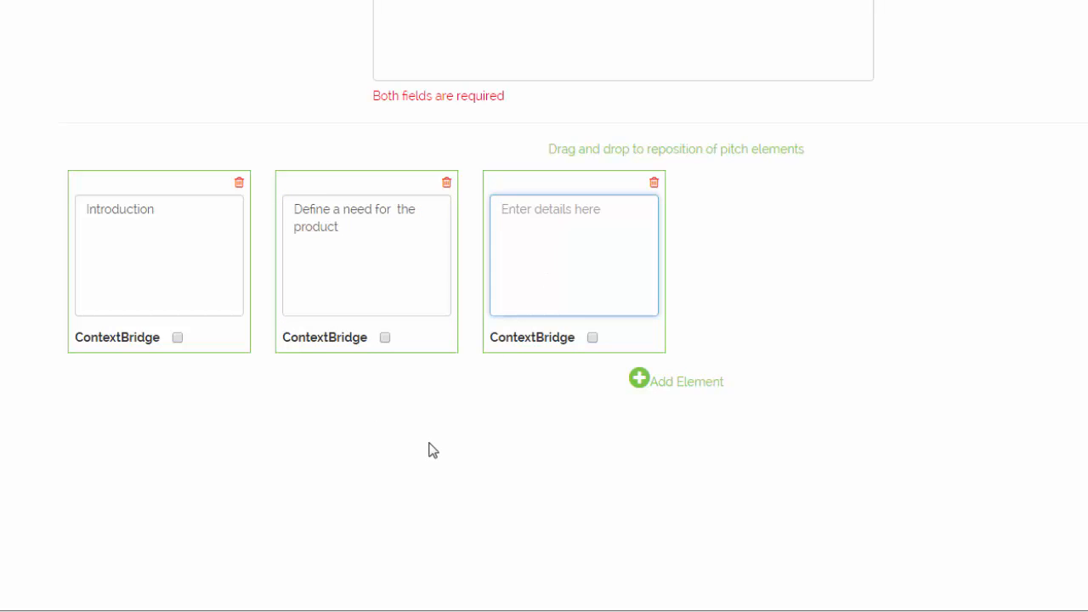
type("How ")
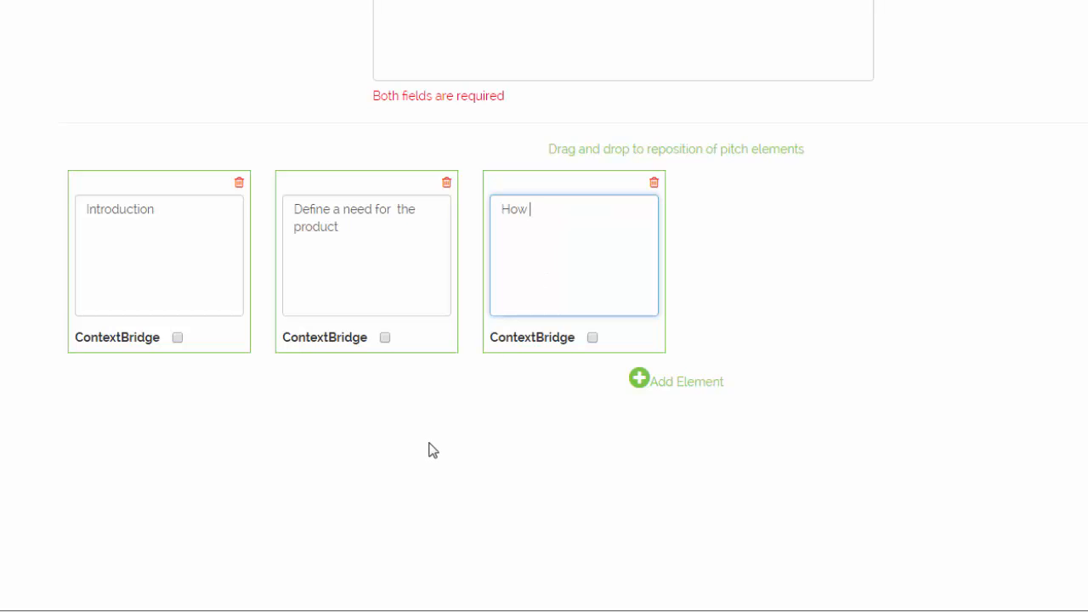
type("our product fulfills this need")
Step: Add elements 'Testimonials from our customers', 'Conclusion' and 'Context of why the market is what it is now'
key("Return")
type("Testi")
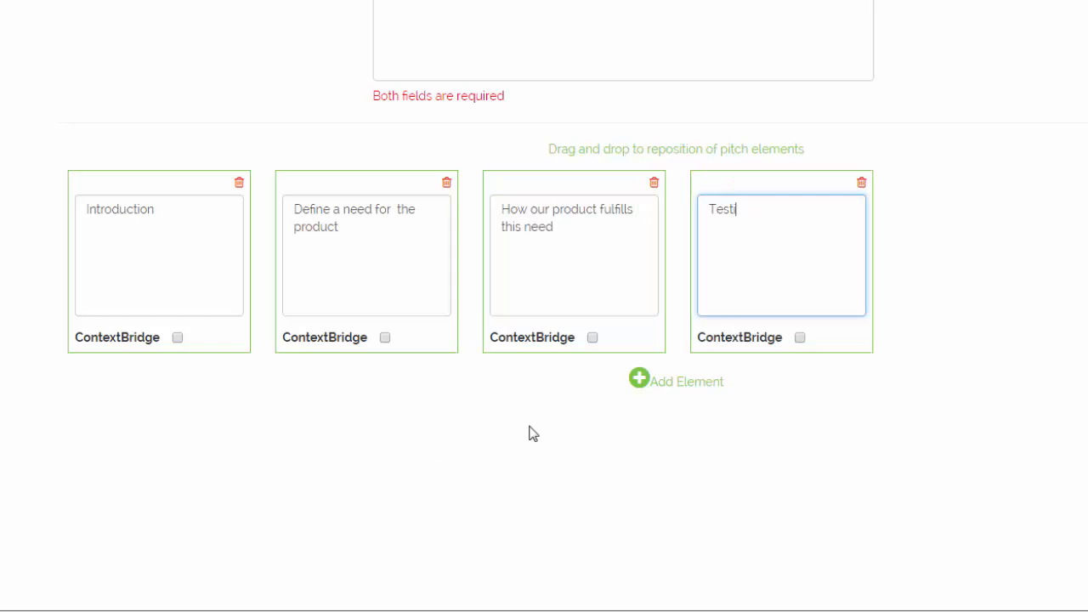
type("monials from our customers")
key("Return")
type("Conclusio")
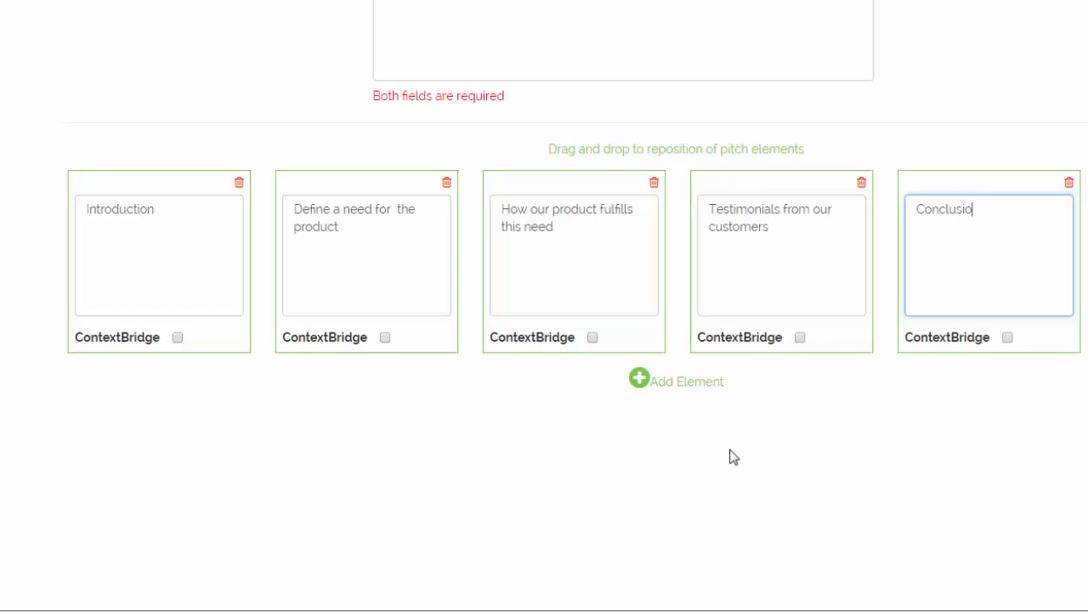
type("n")
key("Return")
type("Context of why the market")
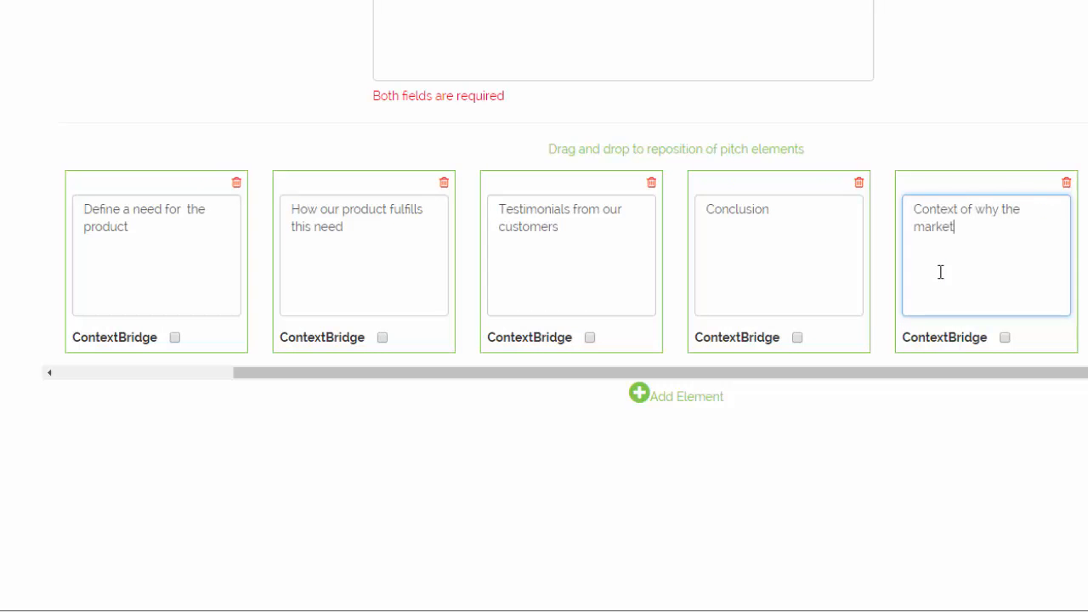
type(" is what it is now")
Step: Move the market-context card to second place and tick its ContextBridge option
left_click_drag(962, 186, 179, 175)
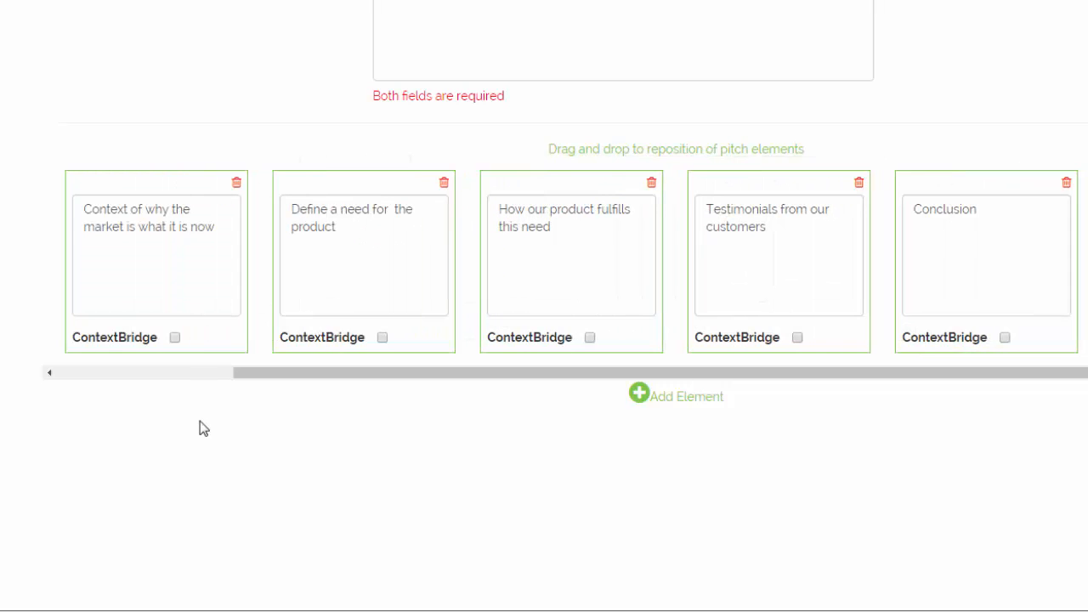
left_click(188, 377)
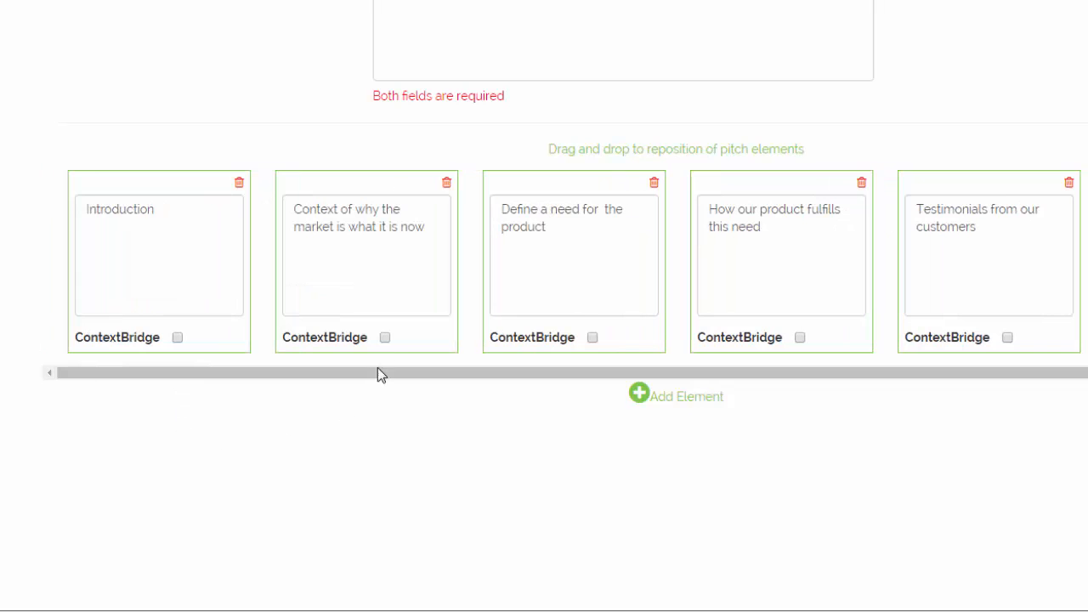
left_click(385, 337)
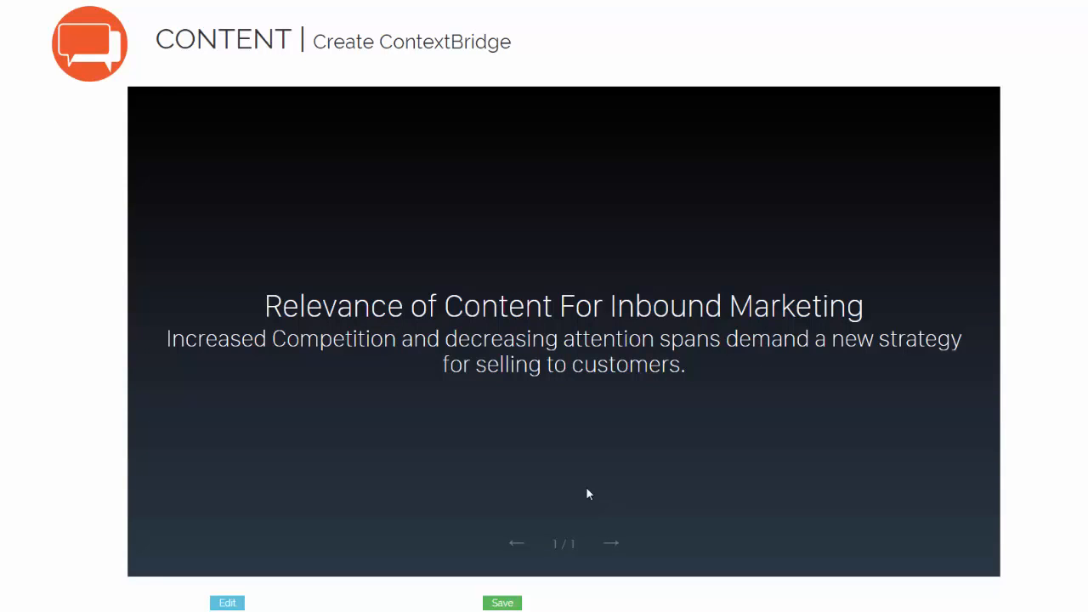
Step: Save ContextBridge for the second element and begin a pitch named 'Introduction to our flagship Product'
left_click(504, 602)
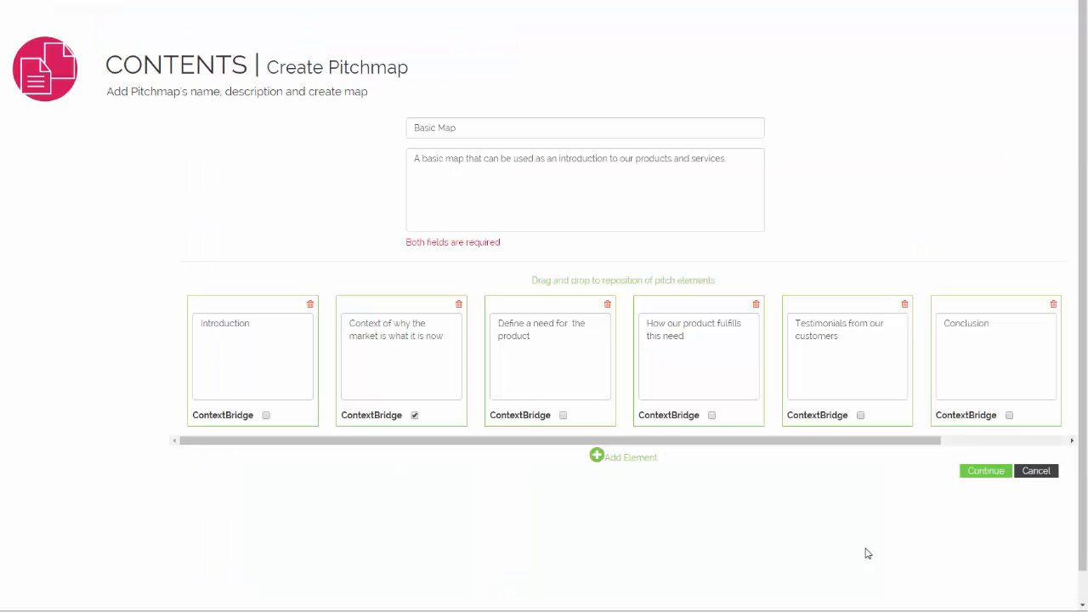
left_click(984, 471)
type("Introduction to our ")
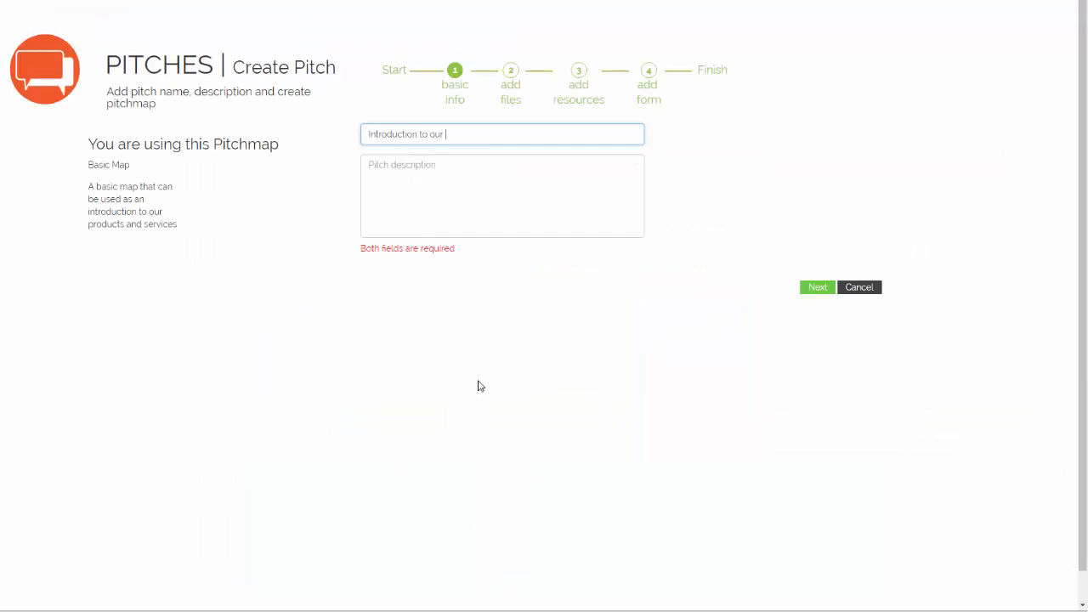
type("flagship Product")
Step: Enter the pitch description 'This is the basic introduction to our flagship product. Demonizer...'
key("Tab")
type("This")
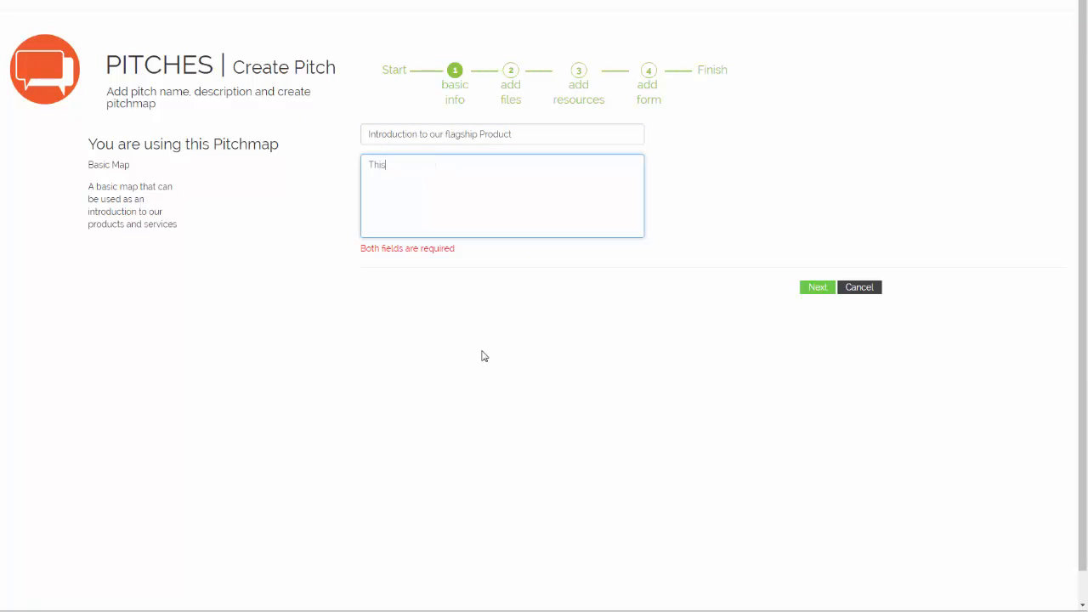
type(" is the basic introduction to our flagship")
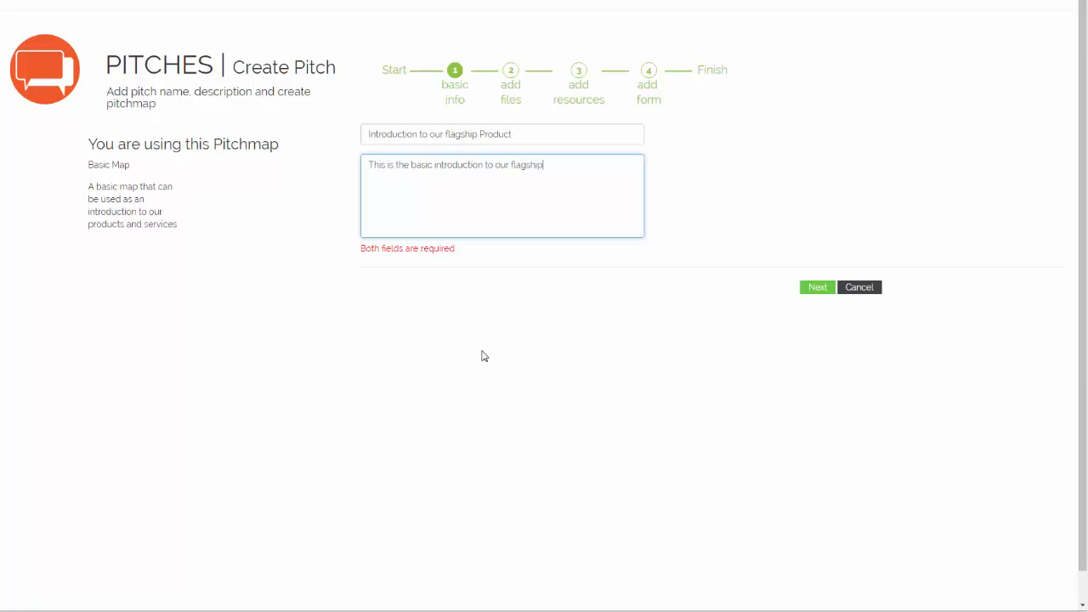
type(" product. Demonizer, and shows why")
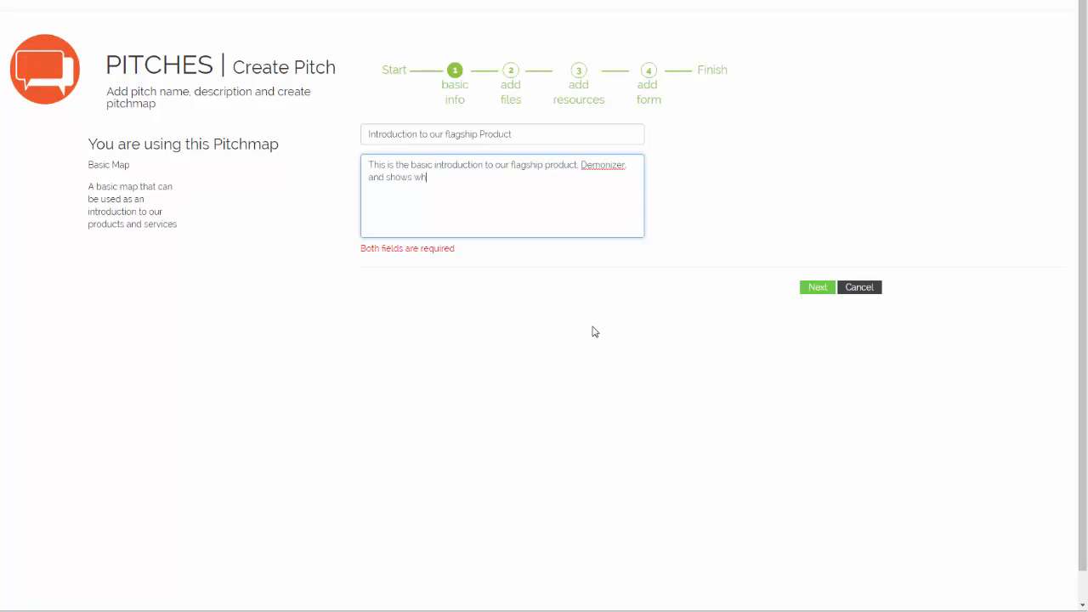
type(" it is the best fit for your world.")
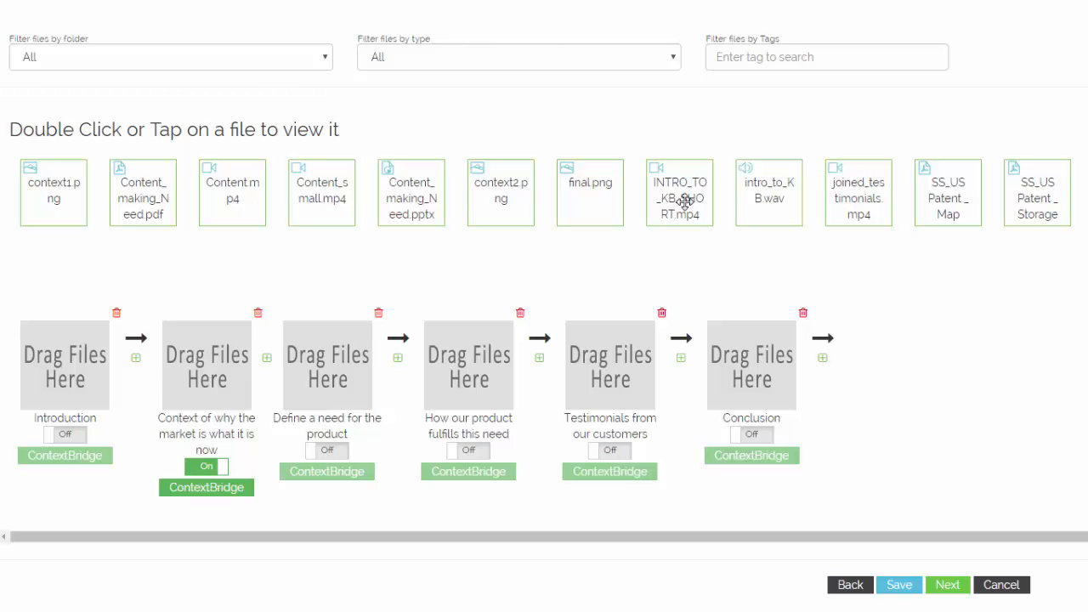
Step: Fill the slots with INTRO_TO_KB_SHORT.mp4, Content_making_Need.pdf, Content.mp4, joined_testimonials.mp4 and final.png
left_click_drag(685, 201, 77, 375)
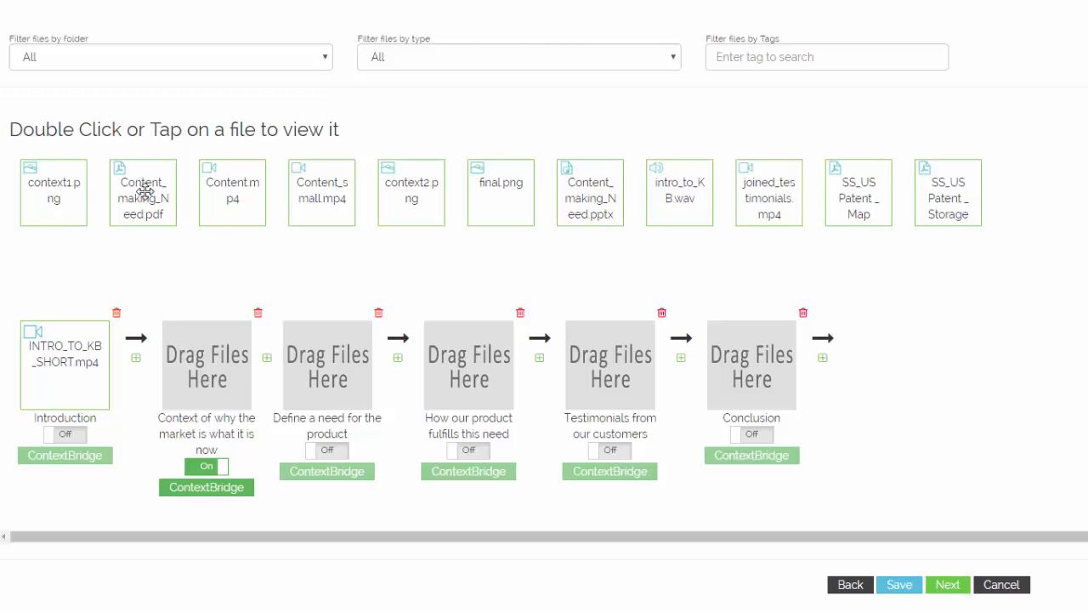
left_click_drag(148, 209, 333, 363)
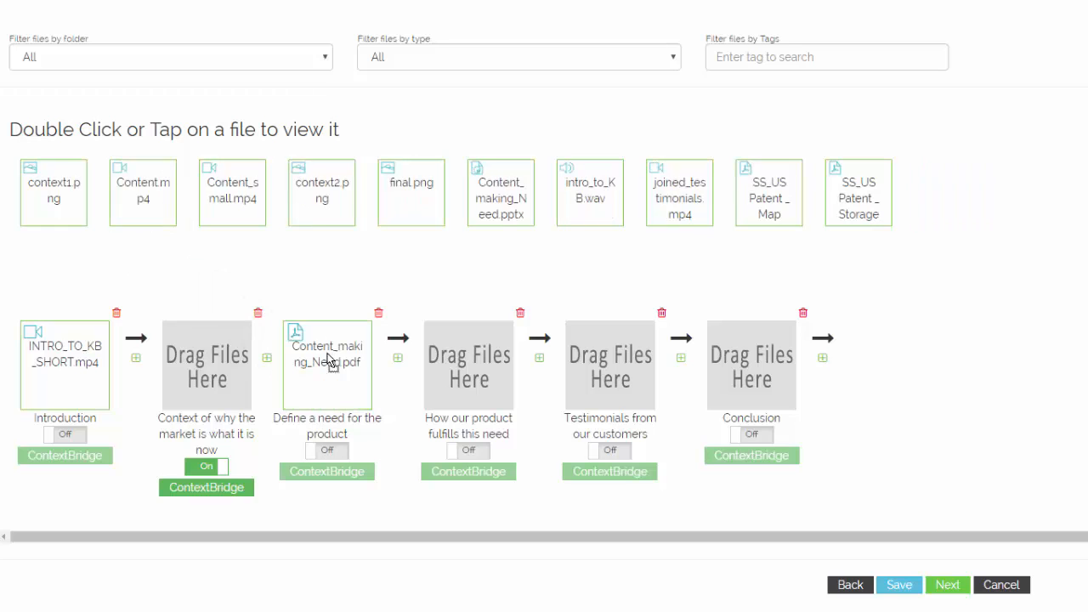
left_click_drag(140, 196, 472, 367)
left_click_drag(597, 194, 603, 364)
left_click_drag(321, 192, 746, 348)
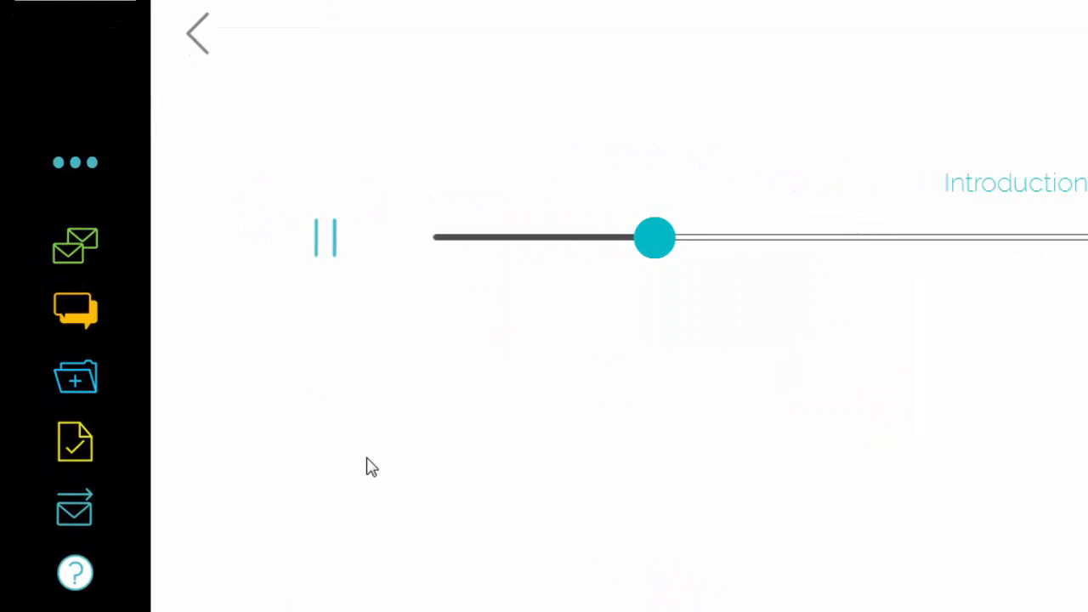
Step: View the patent PDF under More Documents, scrolled down to its system diagram
left_click(90, 389)
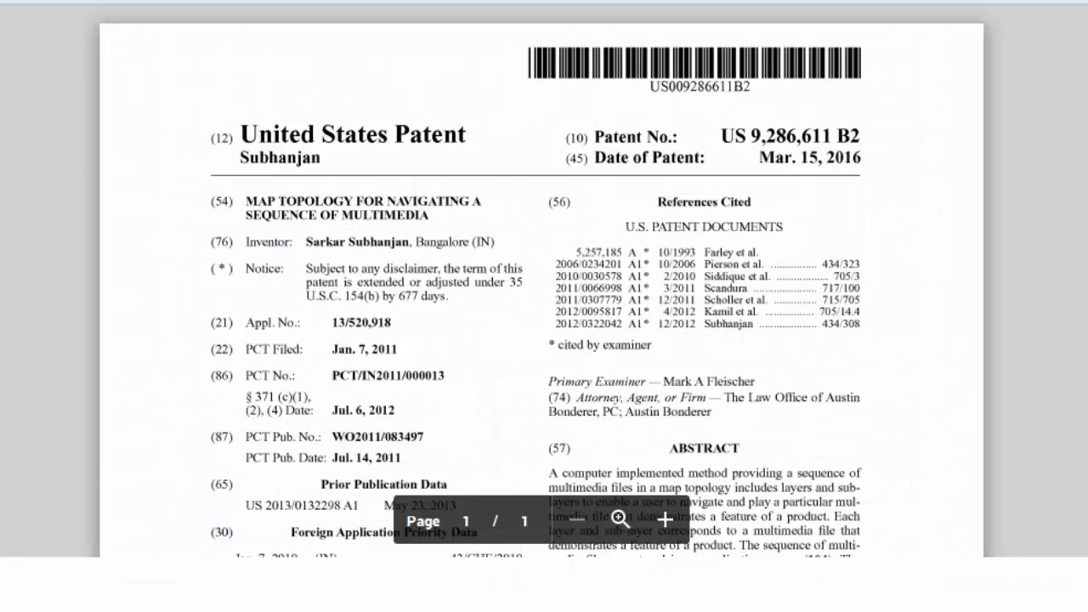
scroll(541, 281, "down", 4)
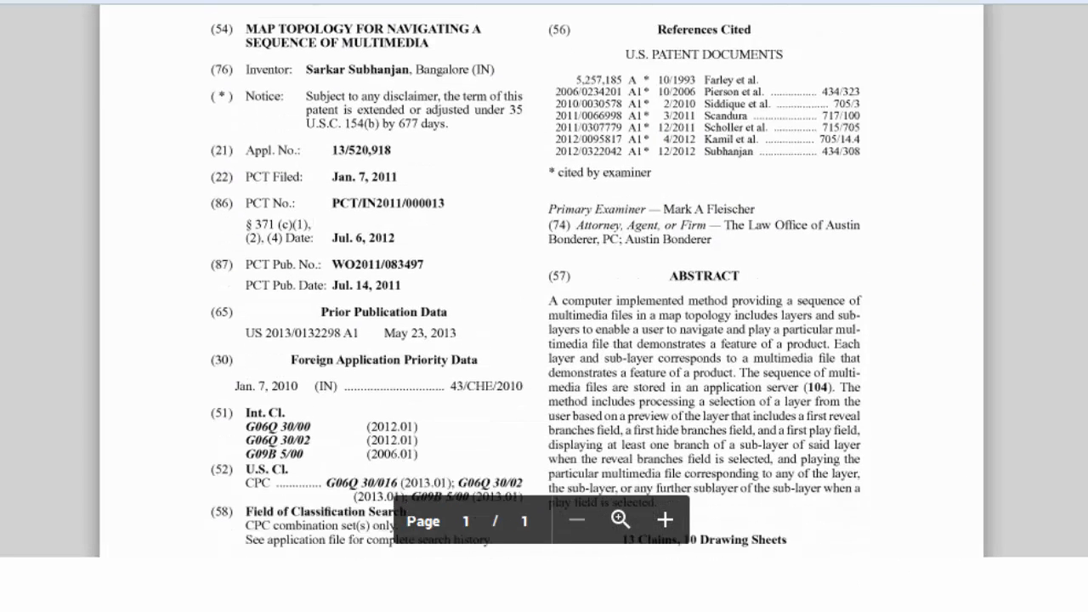
scroll(541, 280, "down", 4)
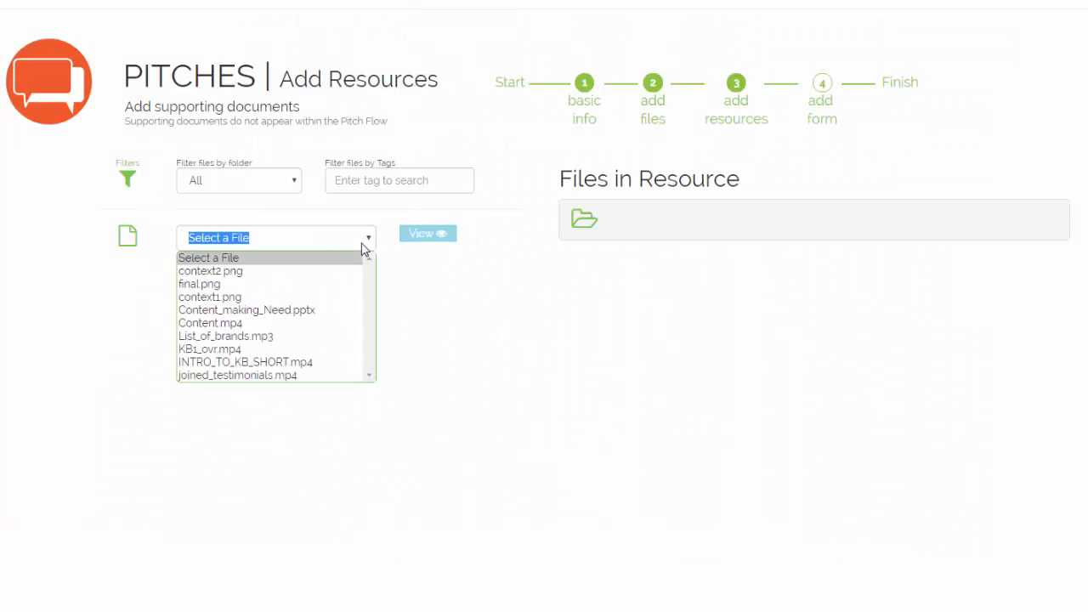
Step: Add List_of_brands.mp3 as a supporting resource in the Customers folder
left_click(315, 337)
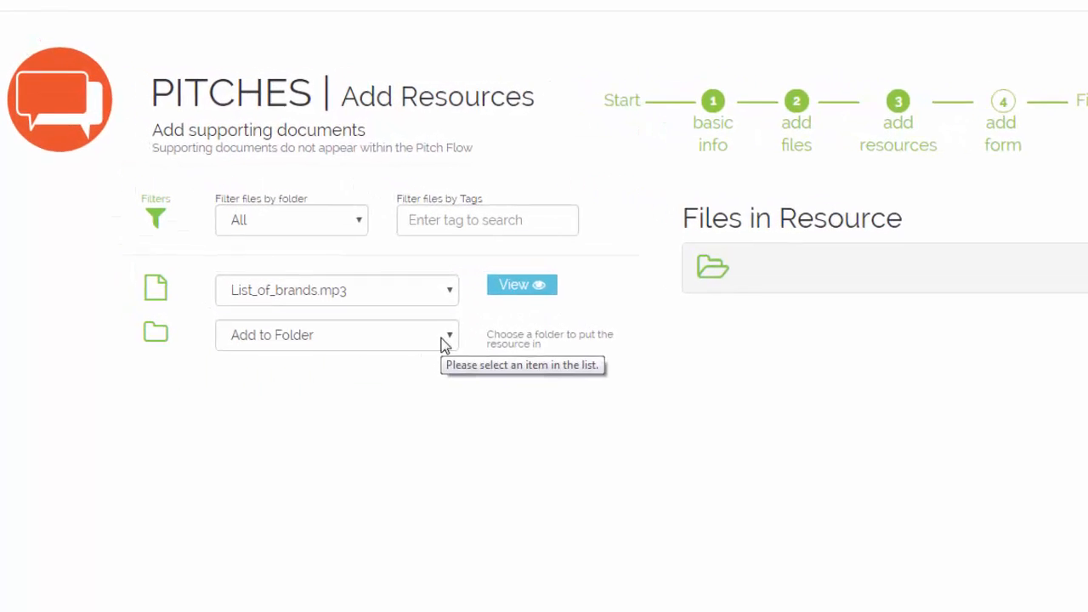
left_click(442, 343)
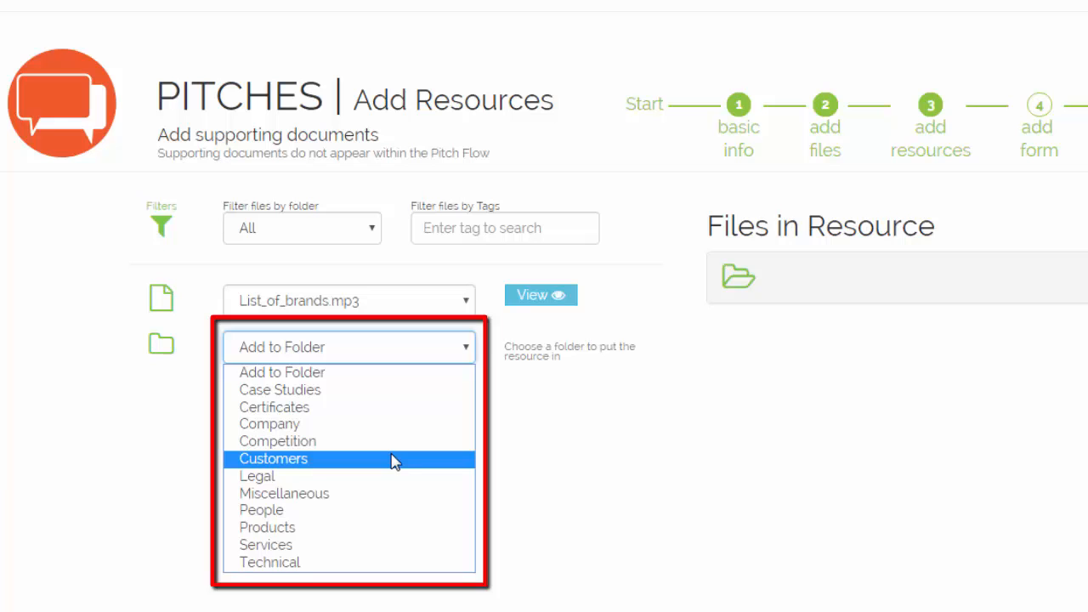
left_click(395, 460)
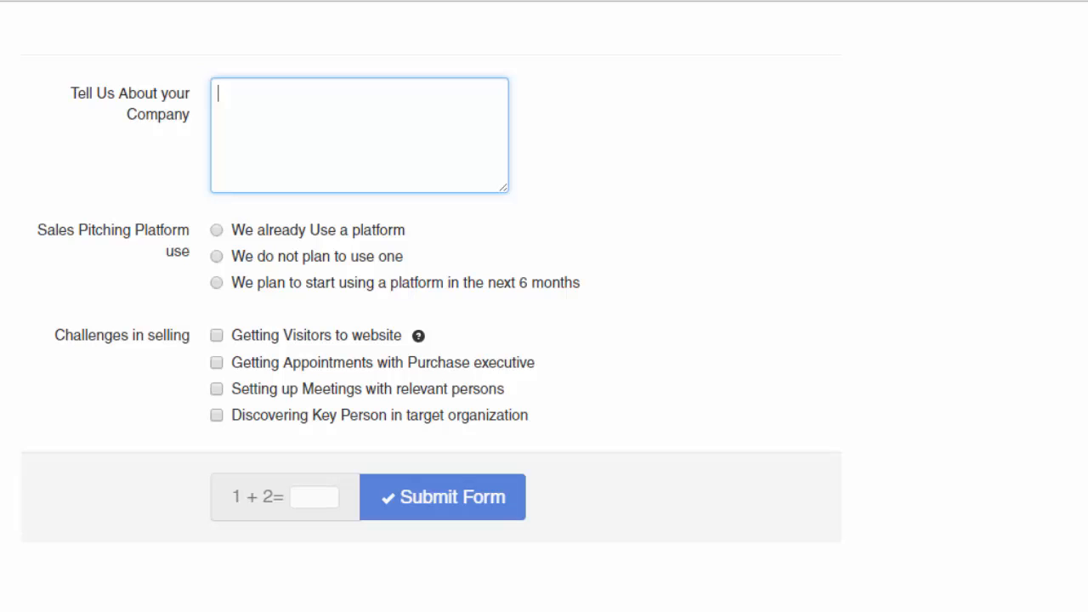
Step: Add Challenges options 'Setting Up Meetings with relevant persons' and 'Discovering Key Persons in the company'
type("with")
type(" Purchase executive")
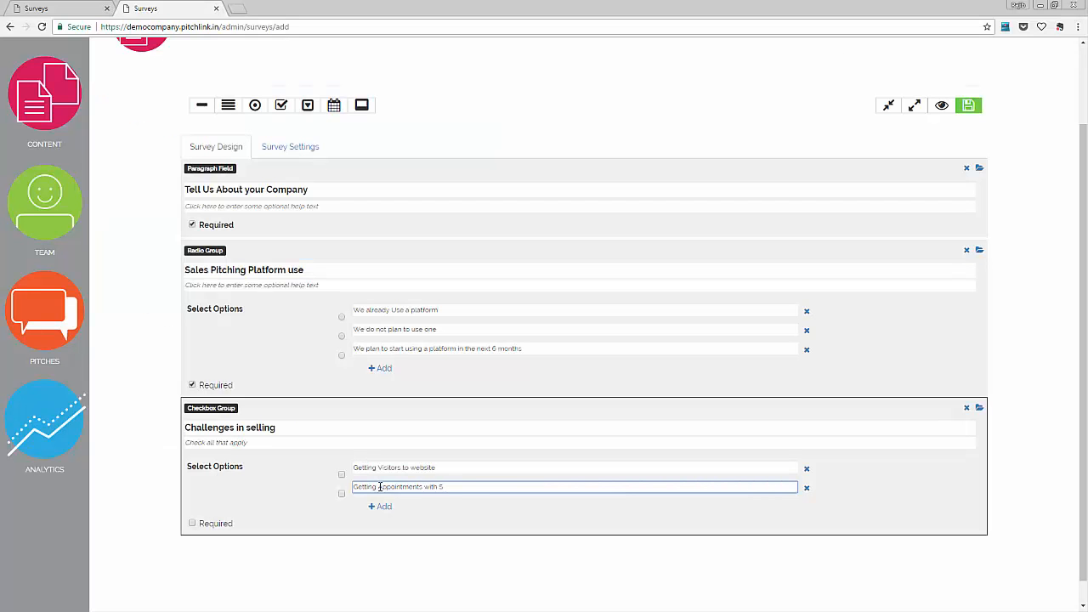
left_click(380, 505)
type("Setting Up Meetings with ")
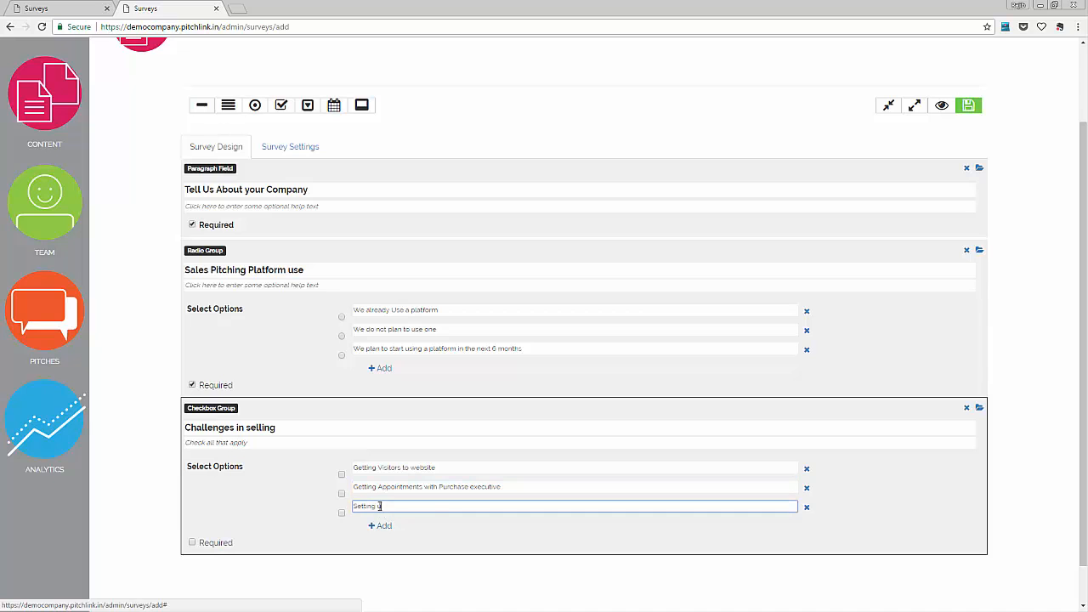
type("relevant persons")
left_click(379, 523)
type("Discovering Key Pers")
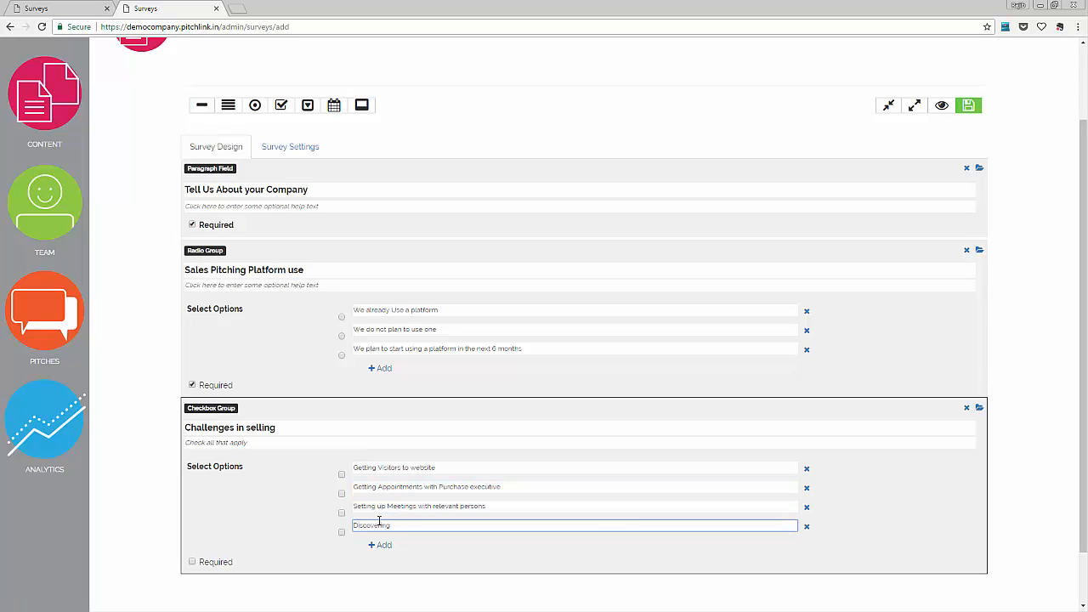
type("ons in the company")
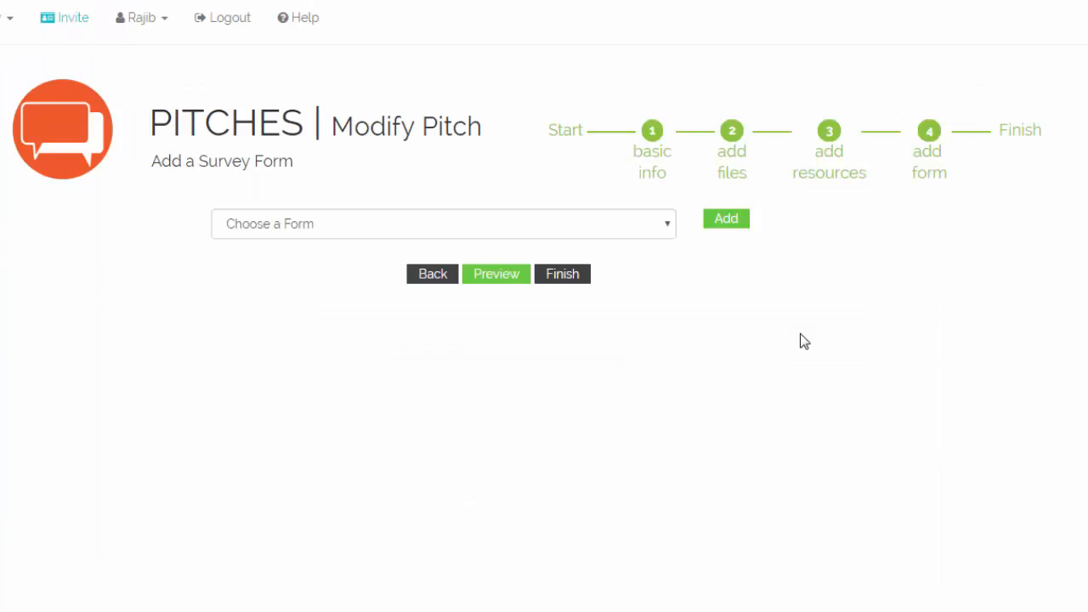
left_click(669, 225)
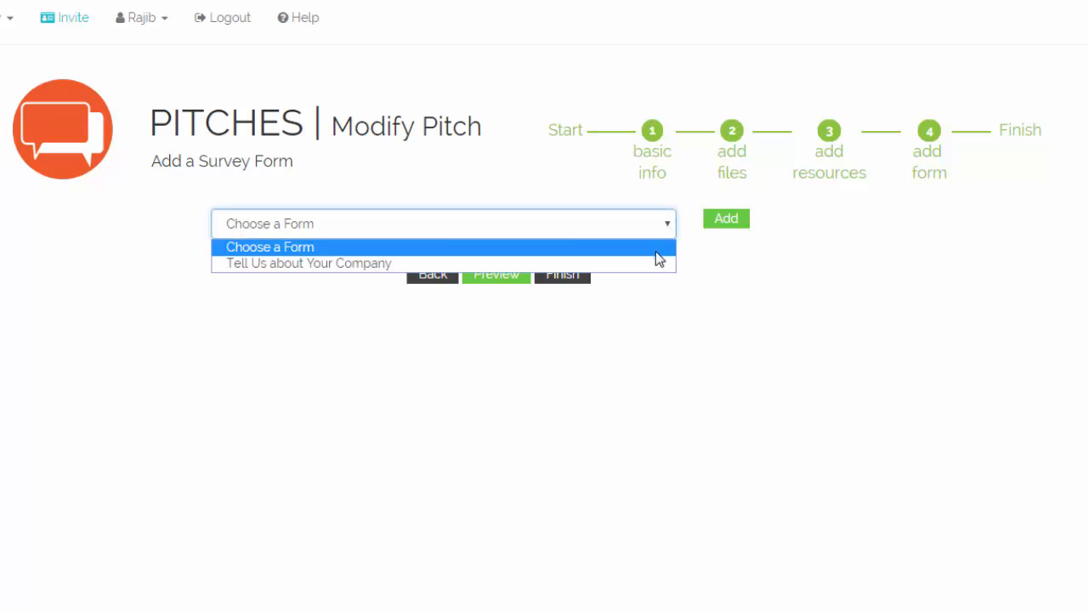
Step: Attach the 'Tell Us about Your Company' survey form to finish the pitch
left_click(653, 263)
left_click(736, 223)
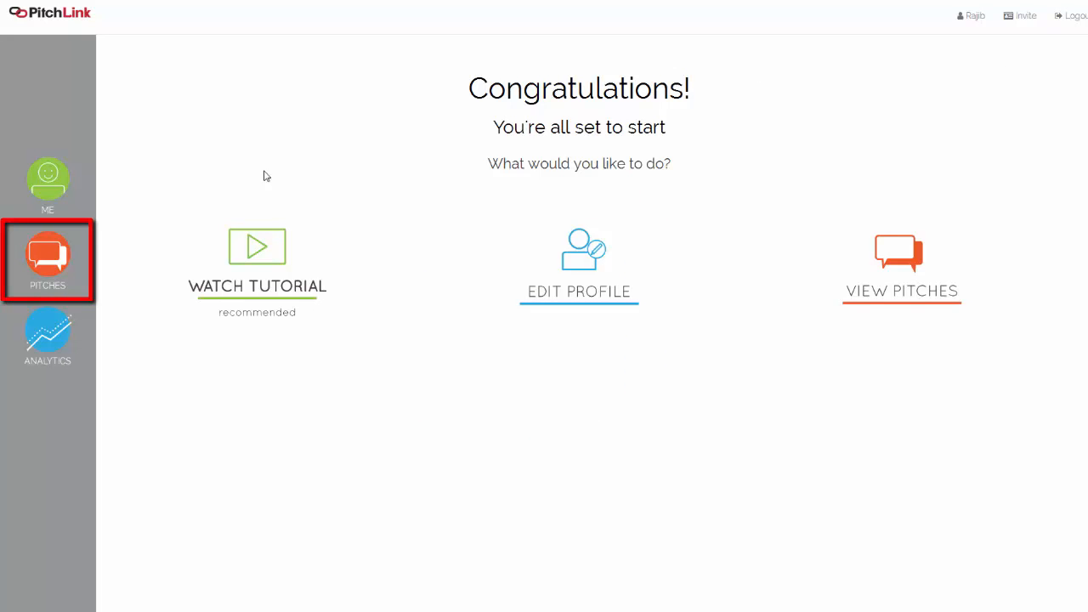
Step: Start sending the Introduction To the SAAS Platform pitch from Manage Pitches
left_click(46, 247)
left_click(474, 278)
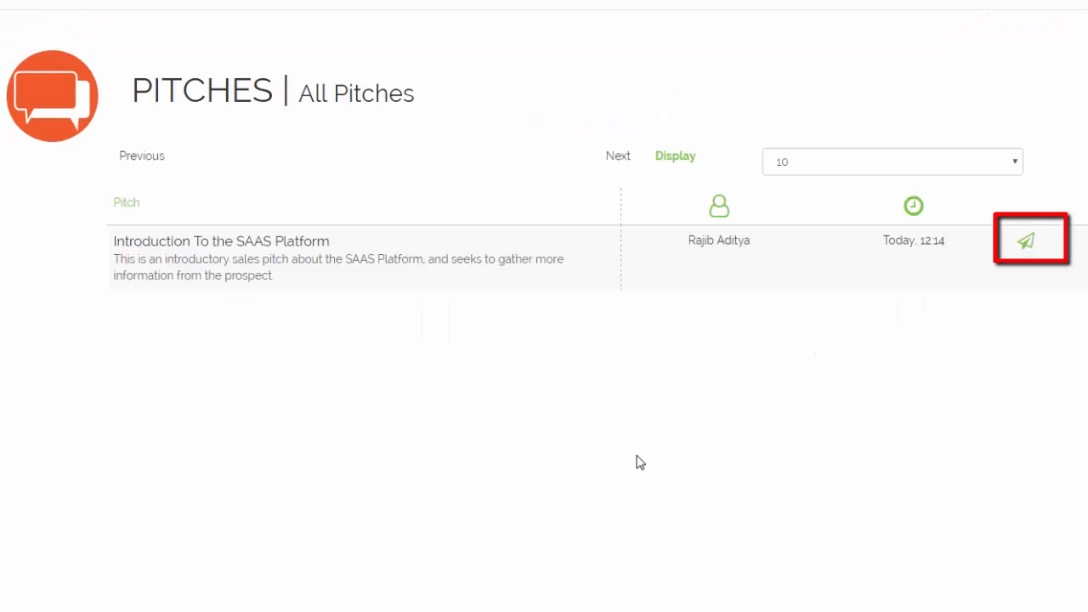
left_click(1026, 244)
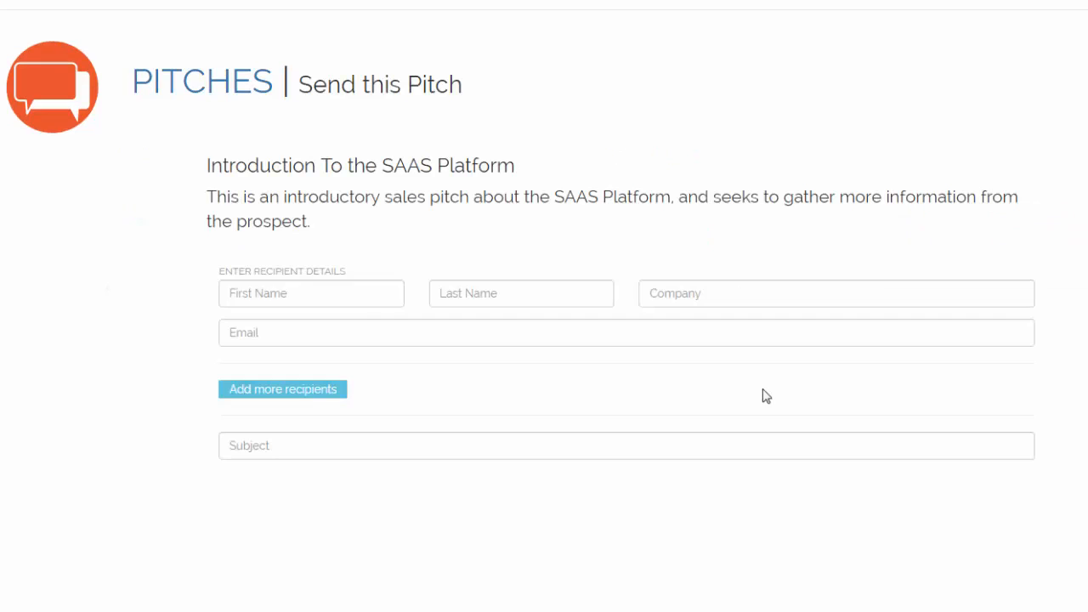
Step: Fill in the recipient's first name, last name, company and e-mail address
key("Tab")
key("Tab")
type("Tagore Project")
key("Tab")
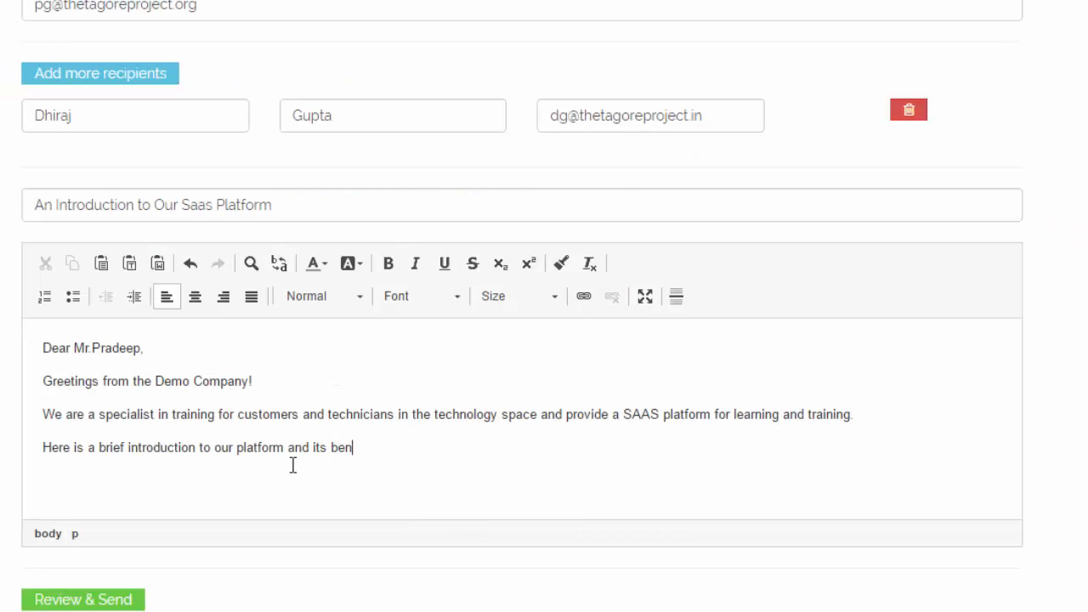
Step: Finish the message with 'Do take a look and tell us what you feel' and send
type("efits.")
key("Return")
type("Do take a look and tell us what you feel")
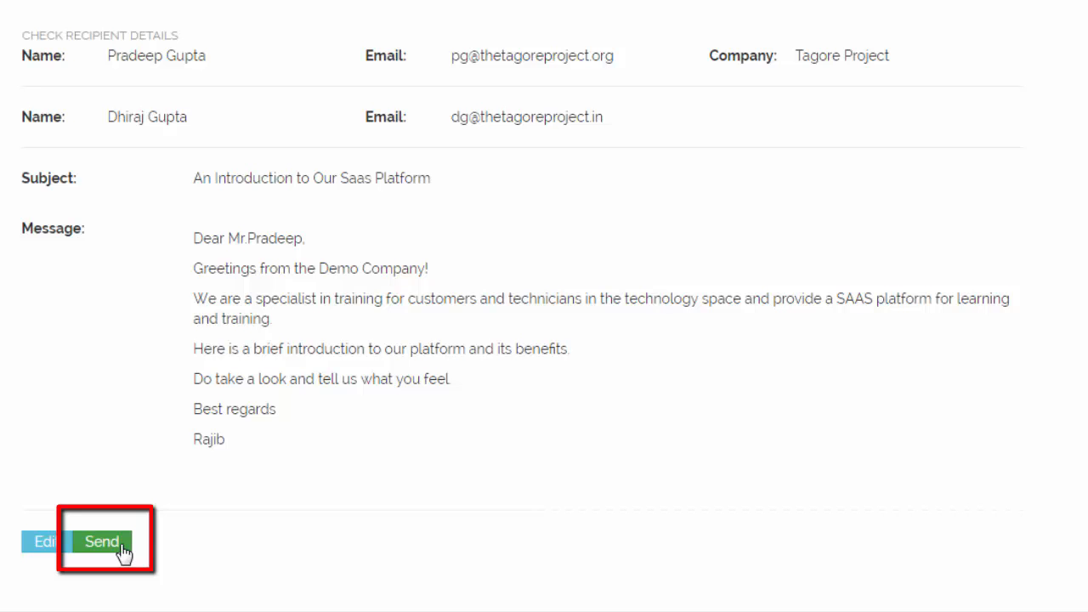
left_click(121, 549)
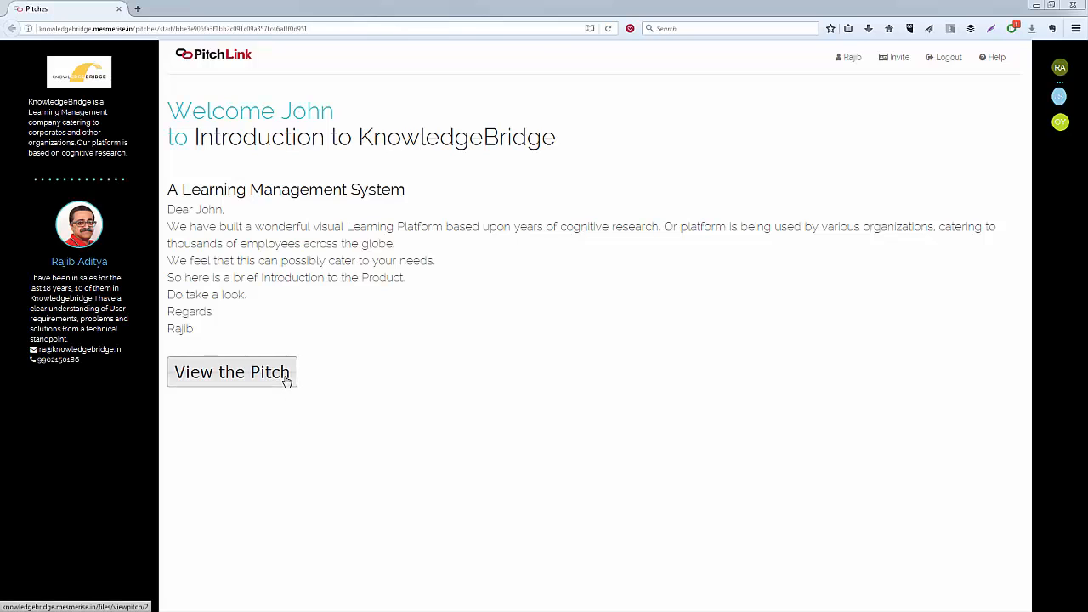
Step: Open the pitch from the received e-mail's View the Pitch link as the customer
left_click(287, 377)
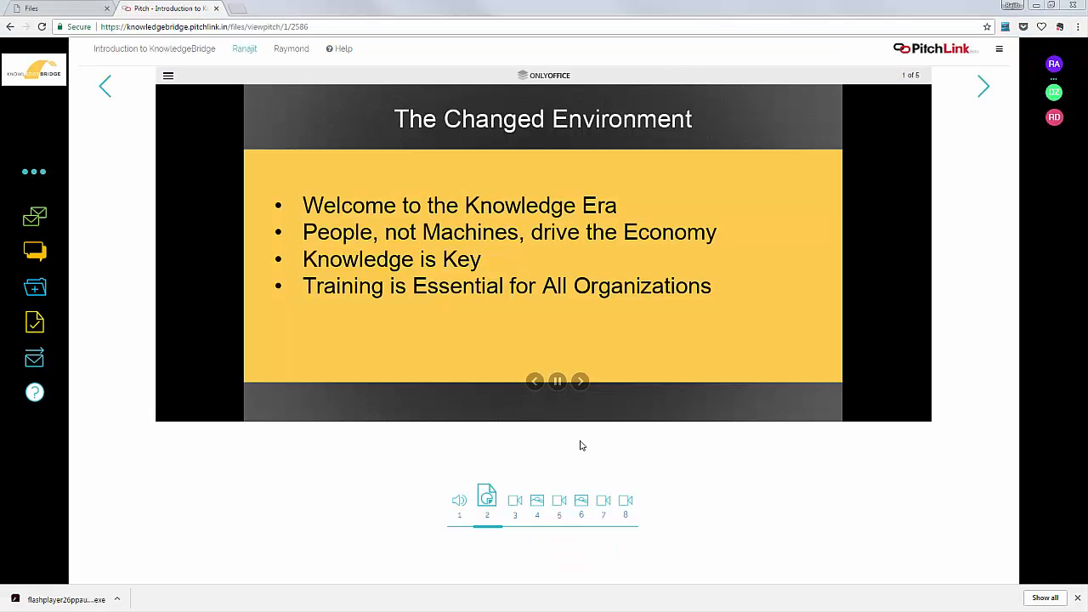
Step: Advance through the slides to 'What We Can Do' (slide 5 of 5), then play item 3, Introduction.wav
left_click(579, 381)
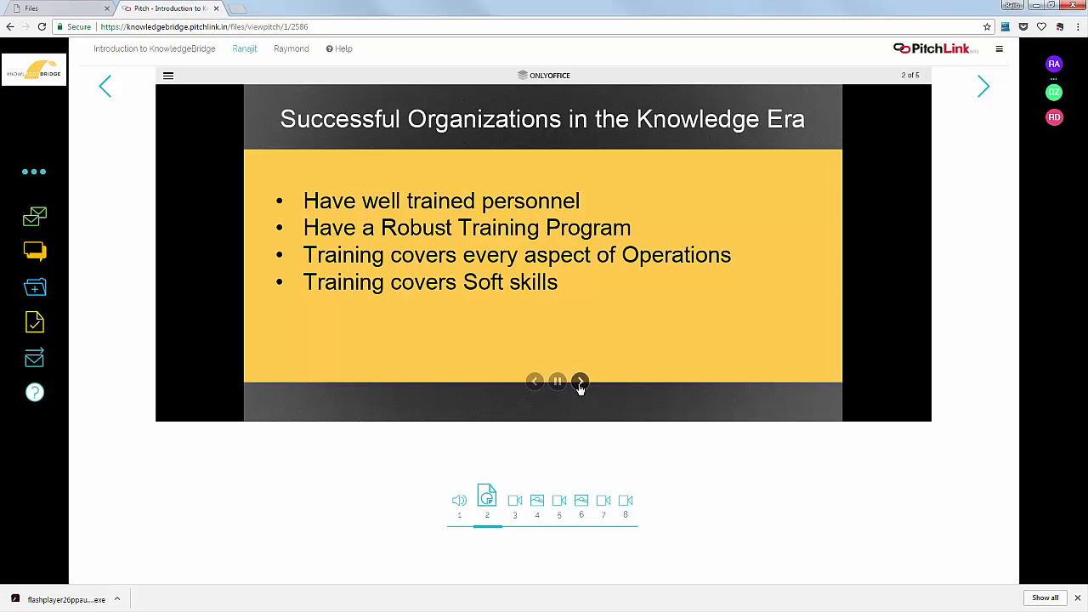
left_click(580, 380)
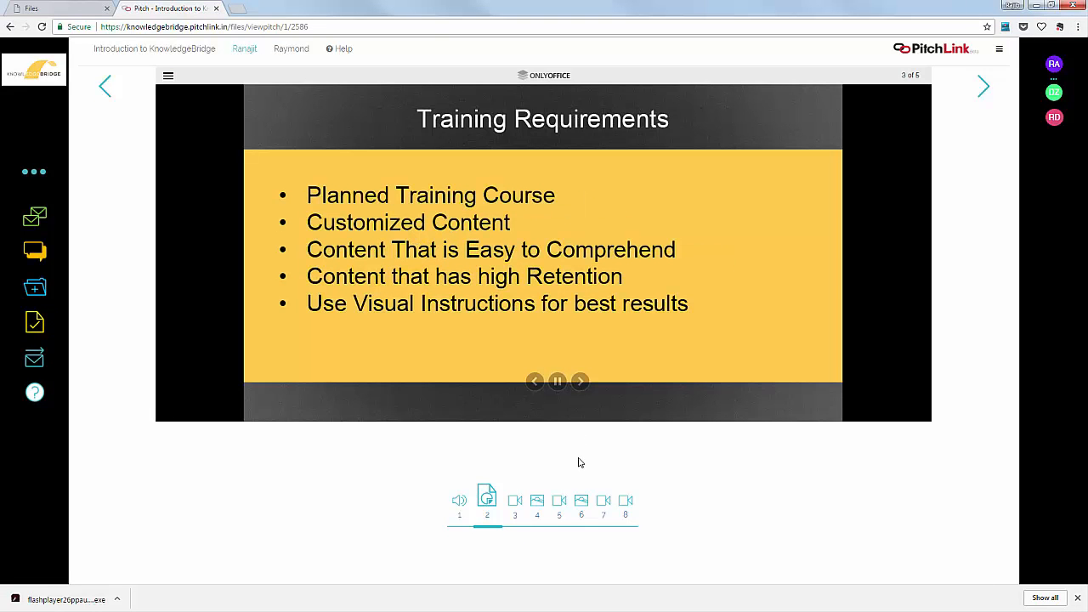
left_click(580, 380)
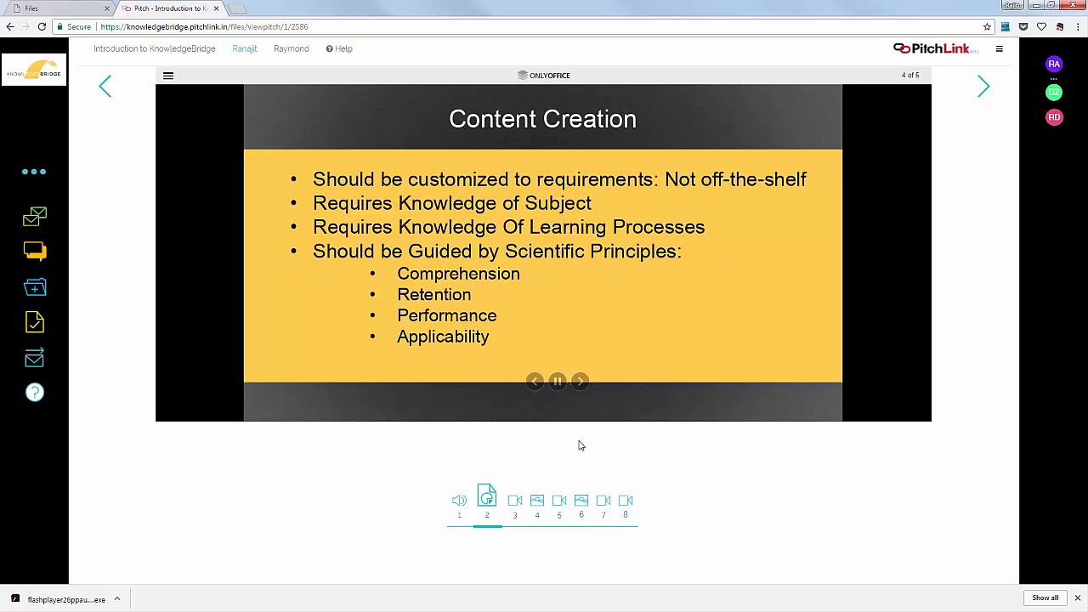
left_click(580, 380)
left_click(514, 500)
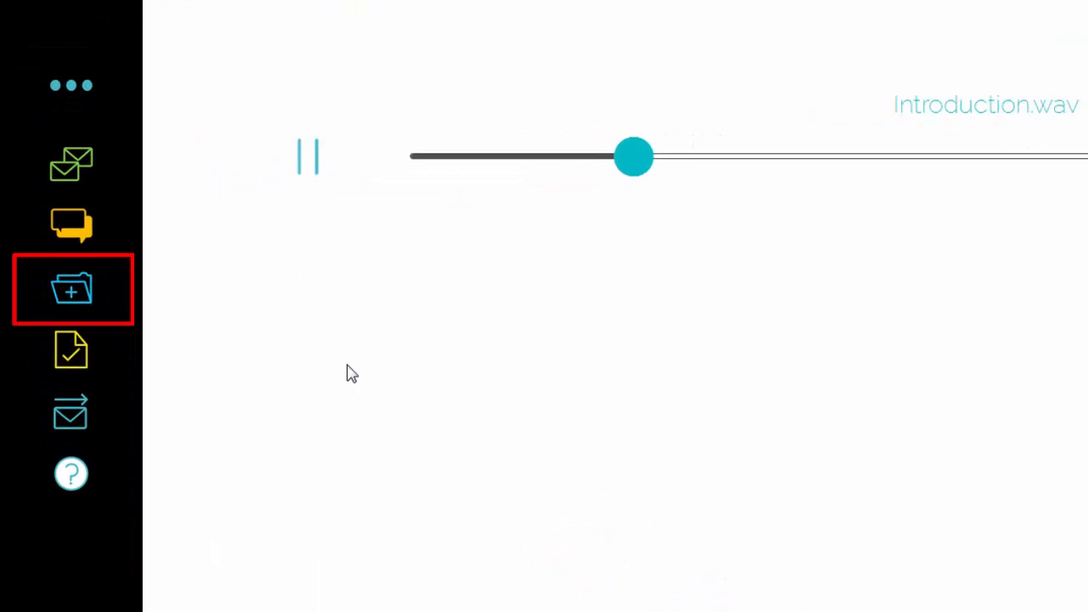
Step: Open the 'Patent for Storage on Media' PDF from the CERTIFICATES documents folder and scroll through it
left_click(82, 295)
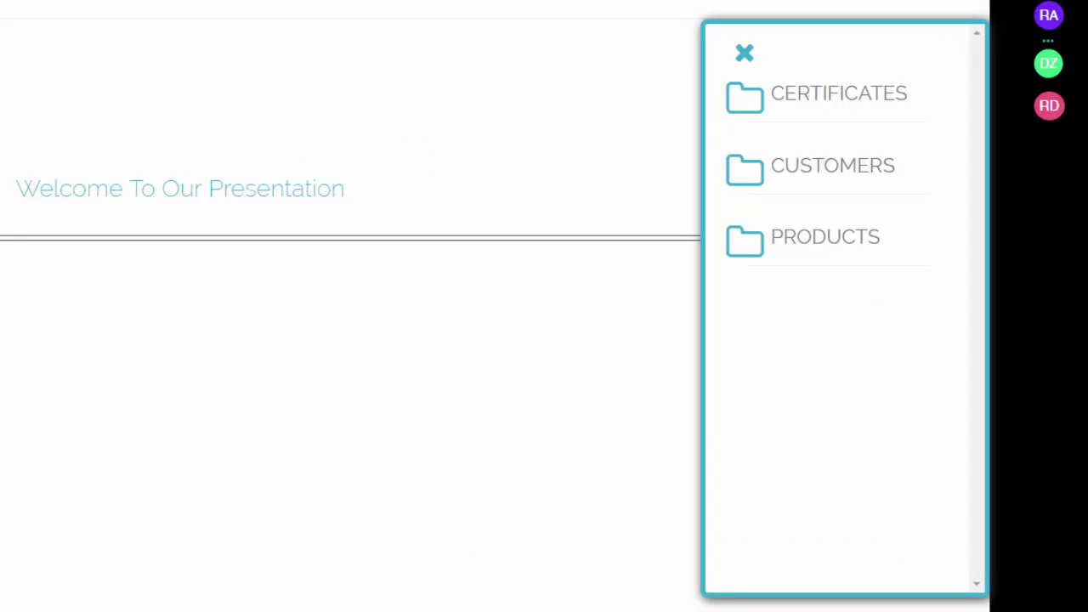
left_click(850, 98)
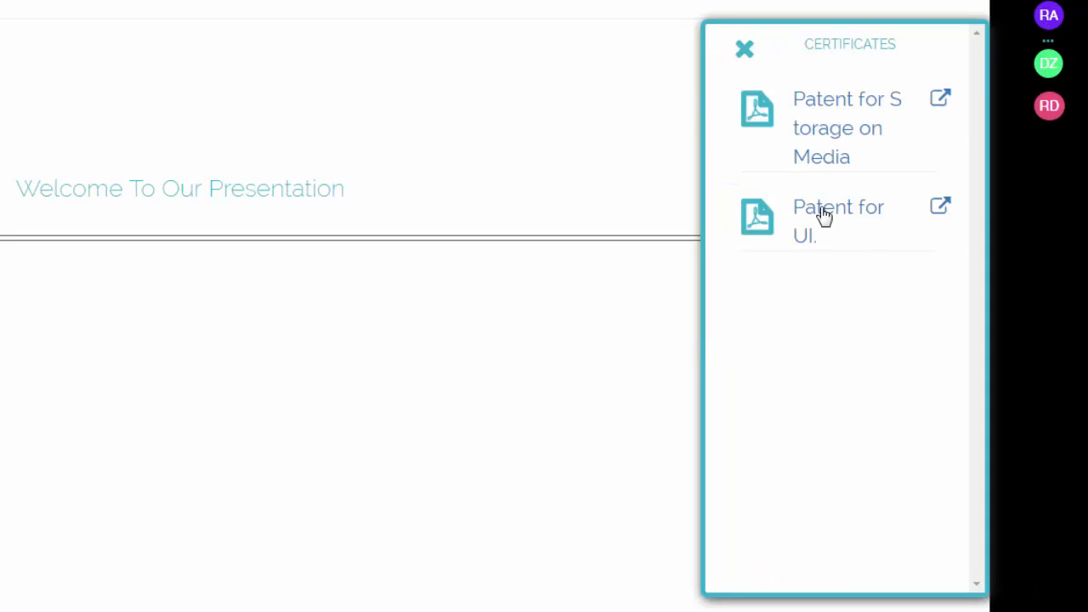
left_click(858, 138)
scroll(965, 181, "down", 5)
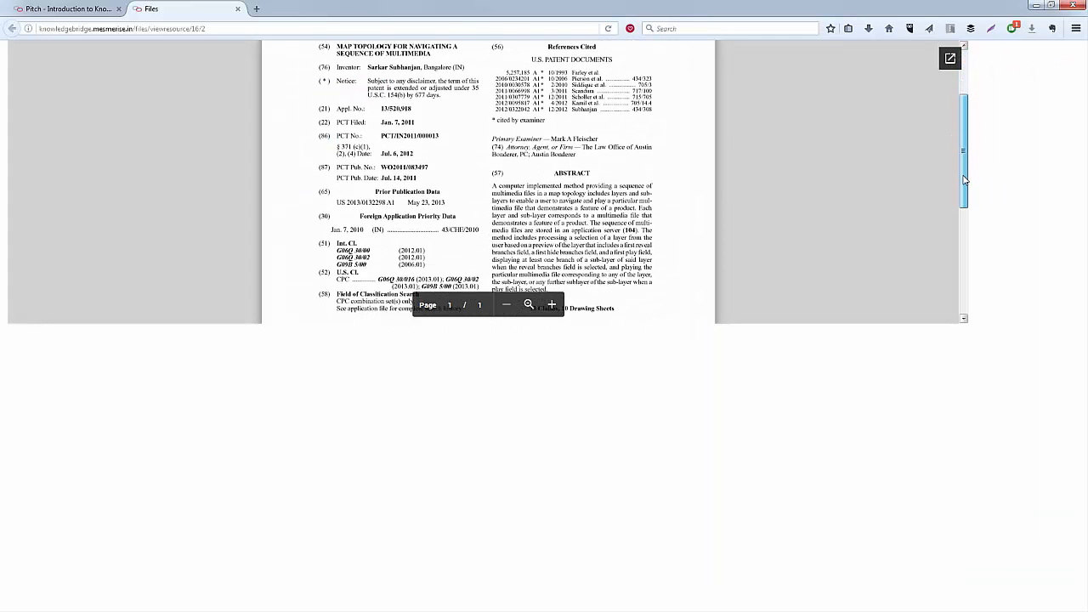
scroll(964, 180, "down", 5)
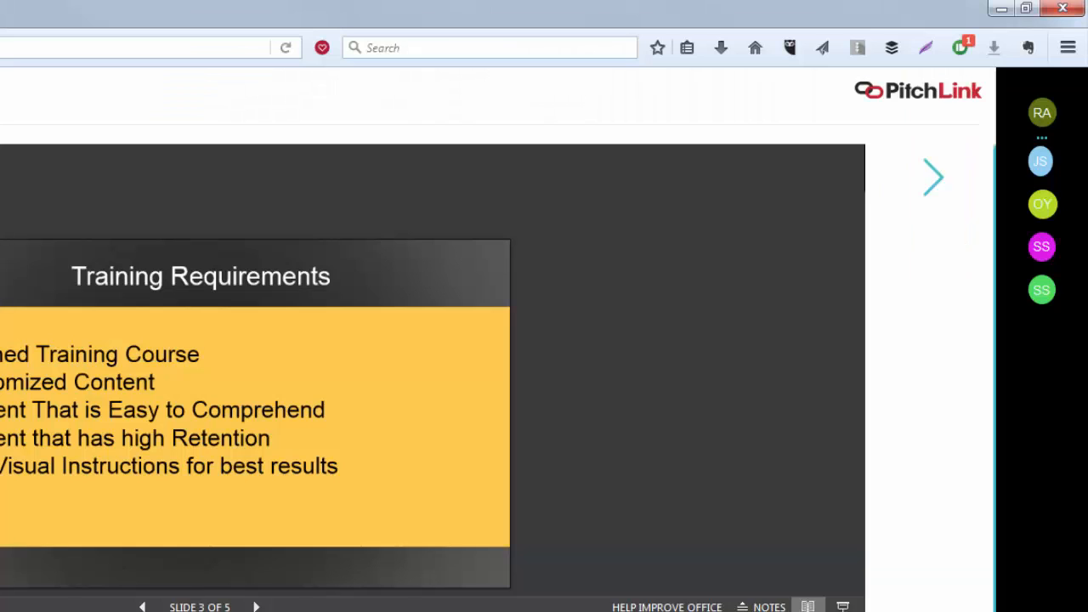
Step: Post the comment 'What kind of high-retention customized content would you recommend?' to the pitch thread
left_click(794, 410)
type("What kind of high-")
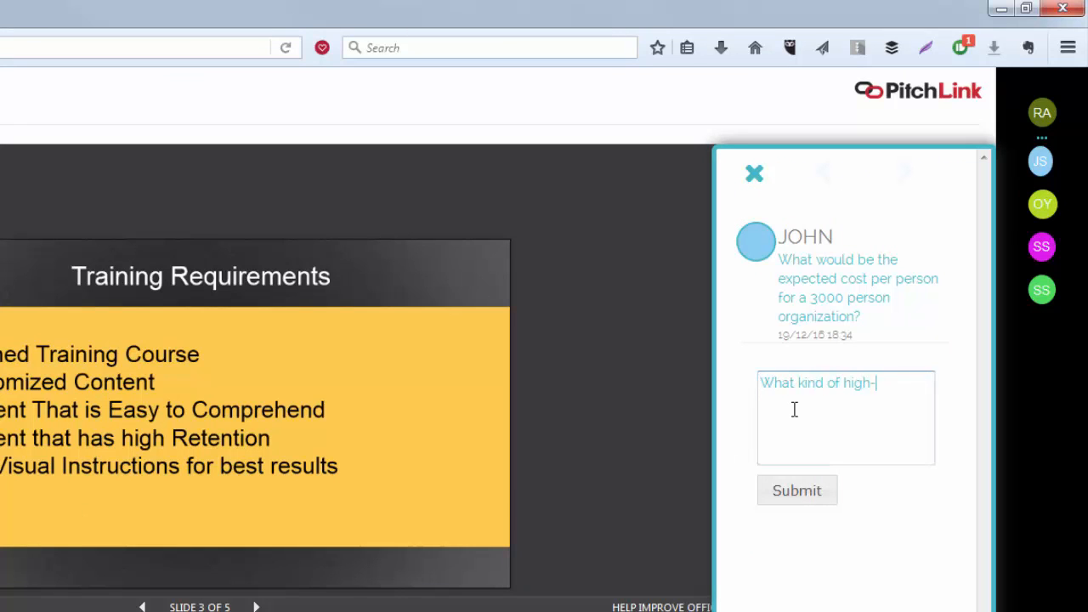
type("retention customized content would you recommend?")
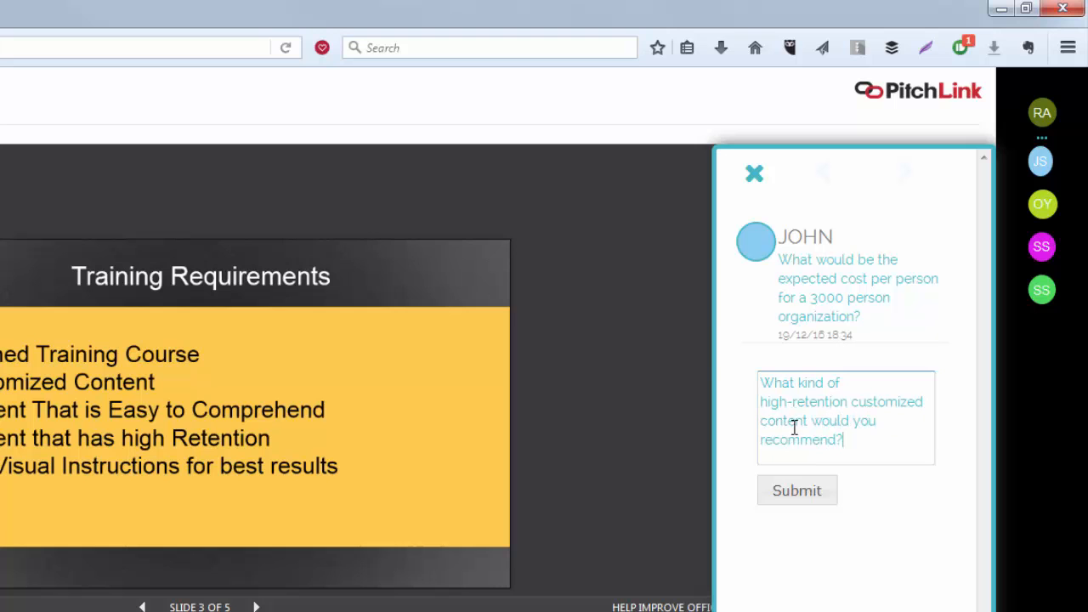
left_click(807, 492)
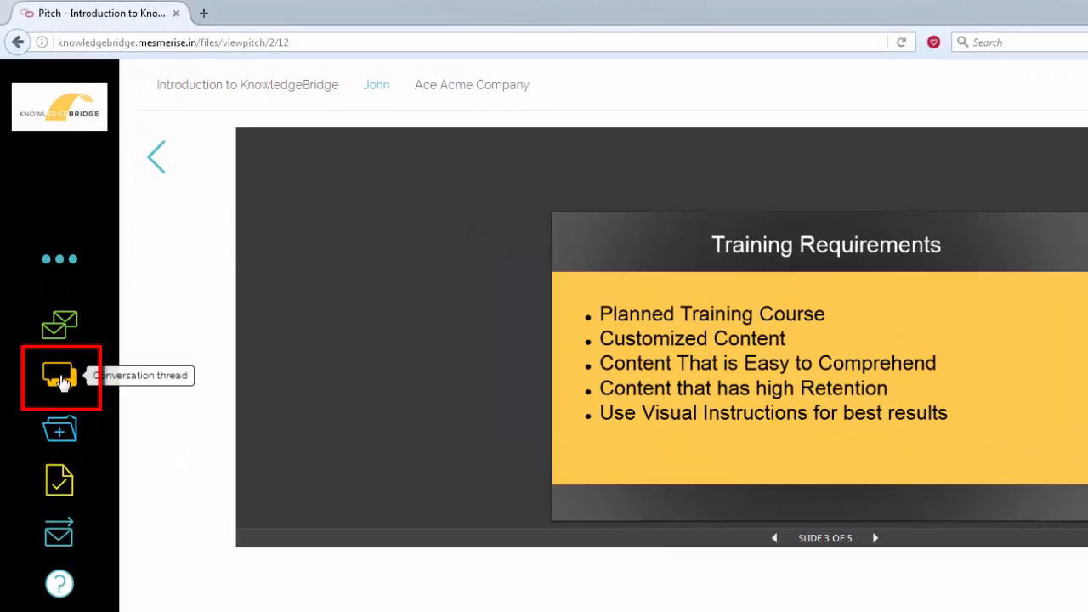
type("content wou")
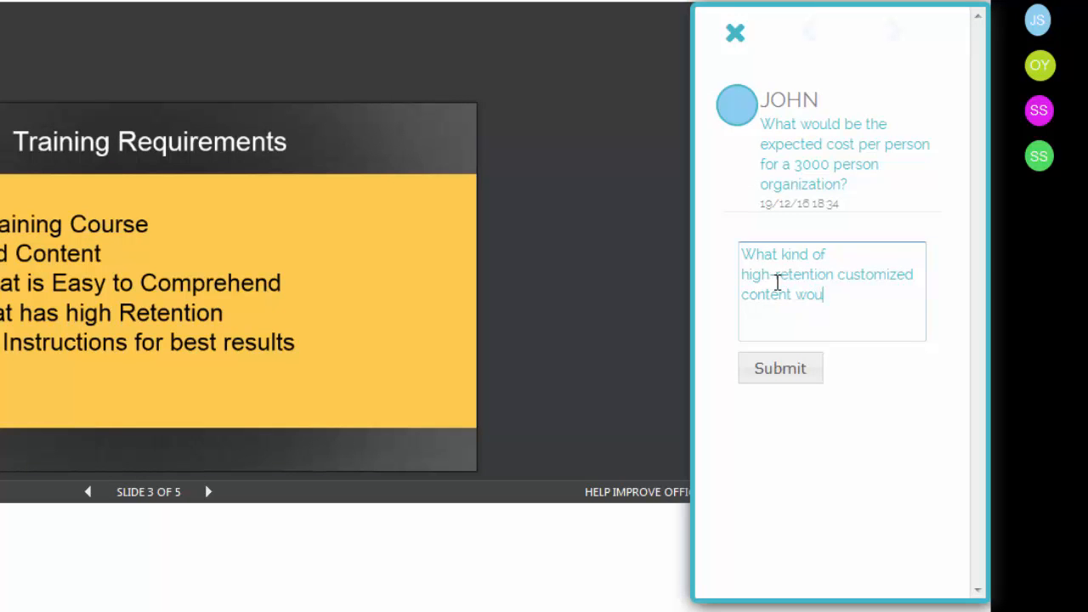
type("ld you recommend?")
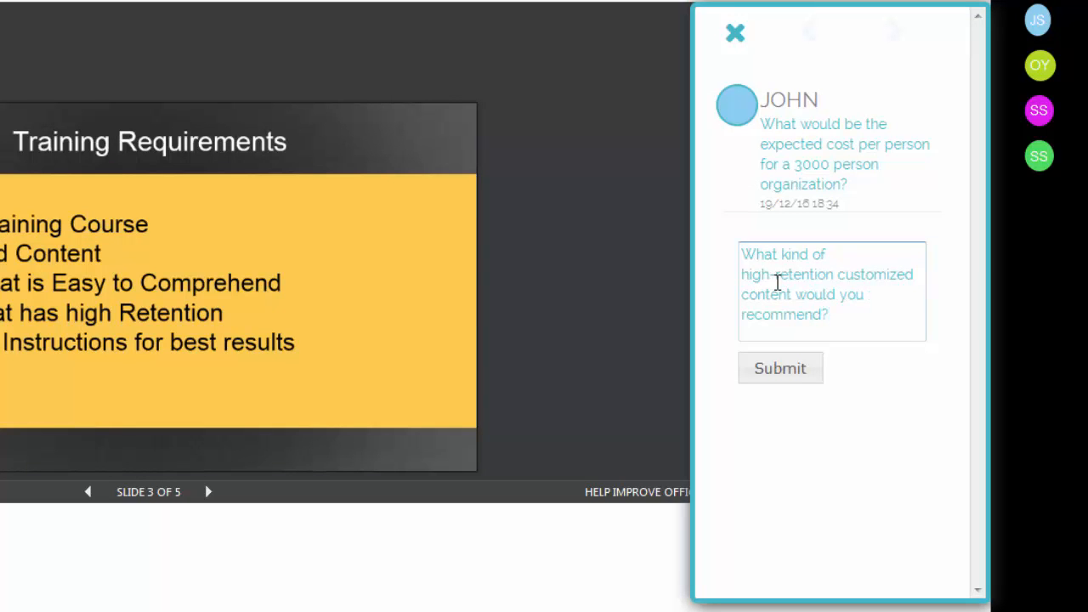
left_click(787, 372)
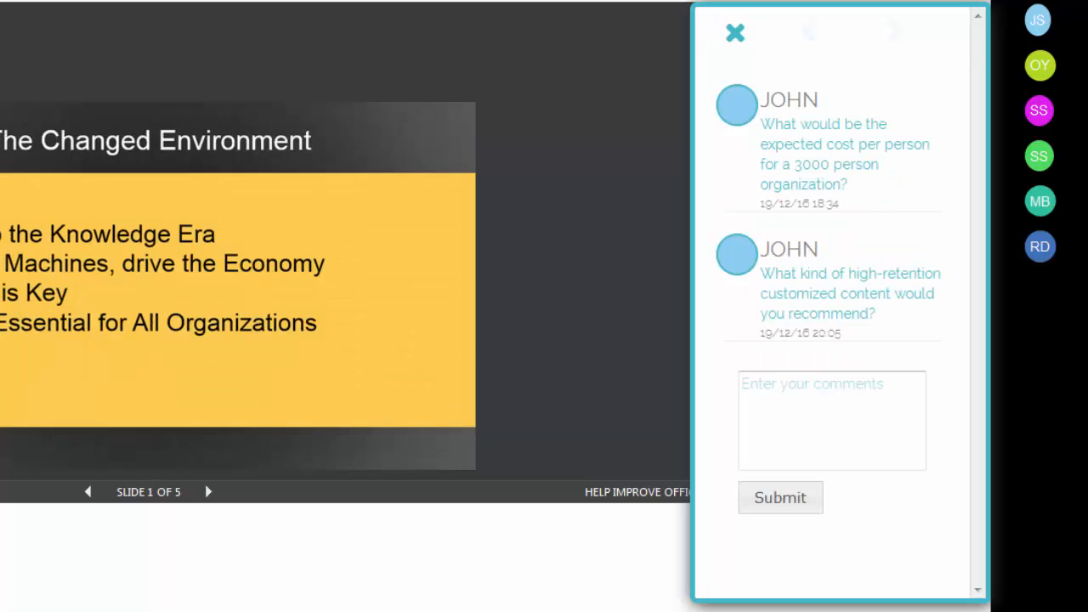
Step: Reply in the thread that customized high-retention content can be delivered to requirements
left_click(797, 402)
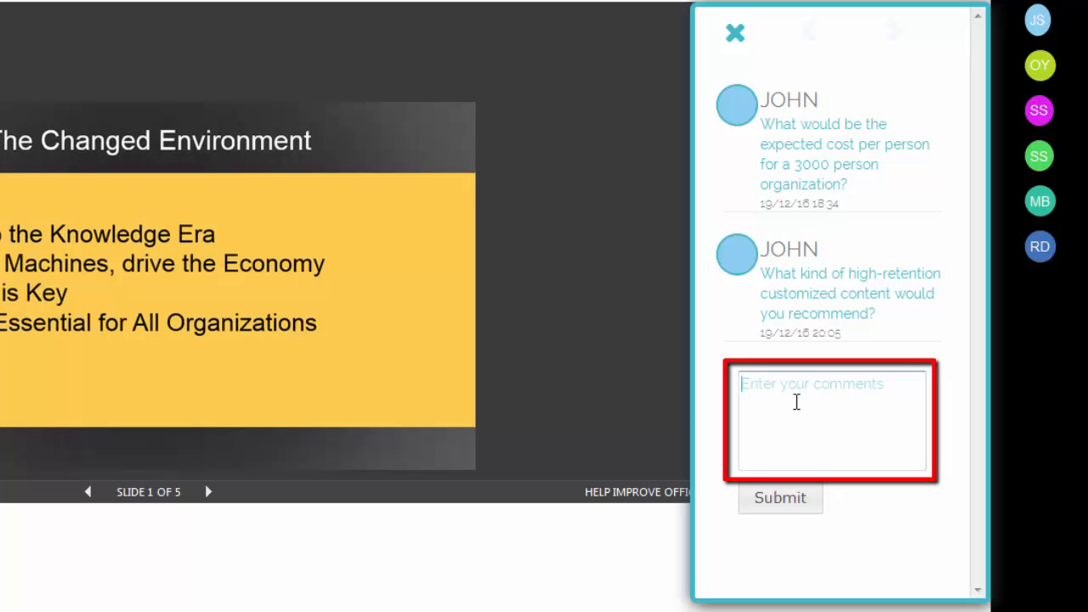
type("We can deliver cust")
type("omize")
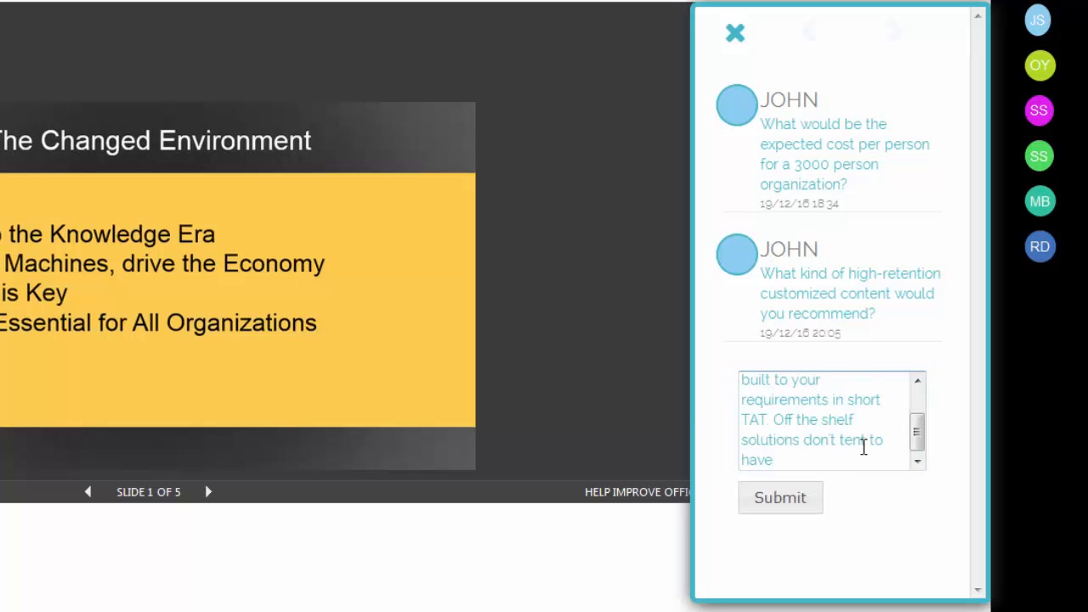
type("retention.")
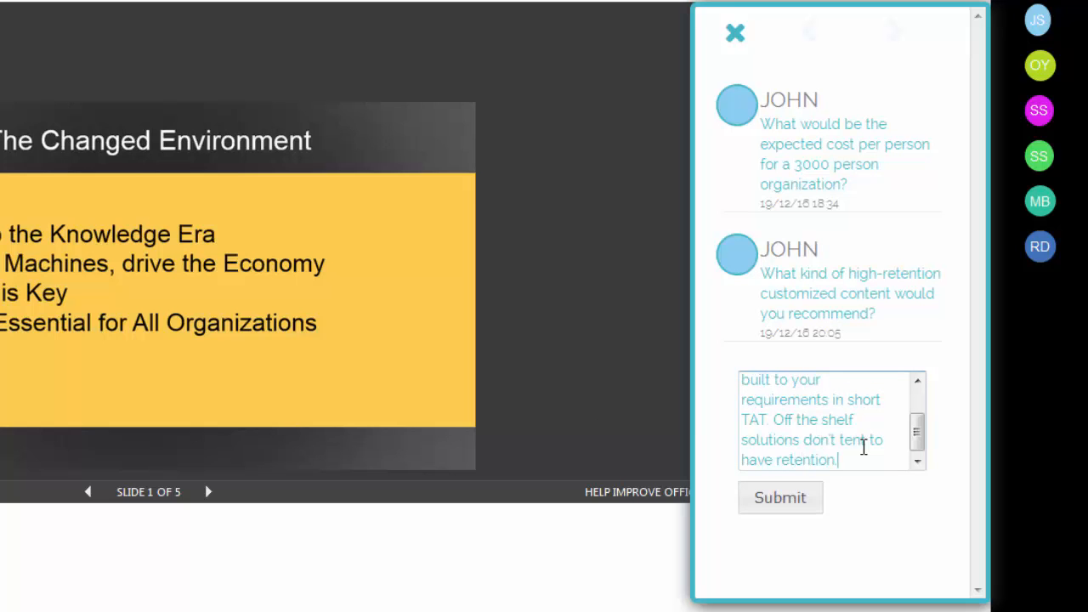
left_click(795, 504)
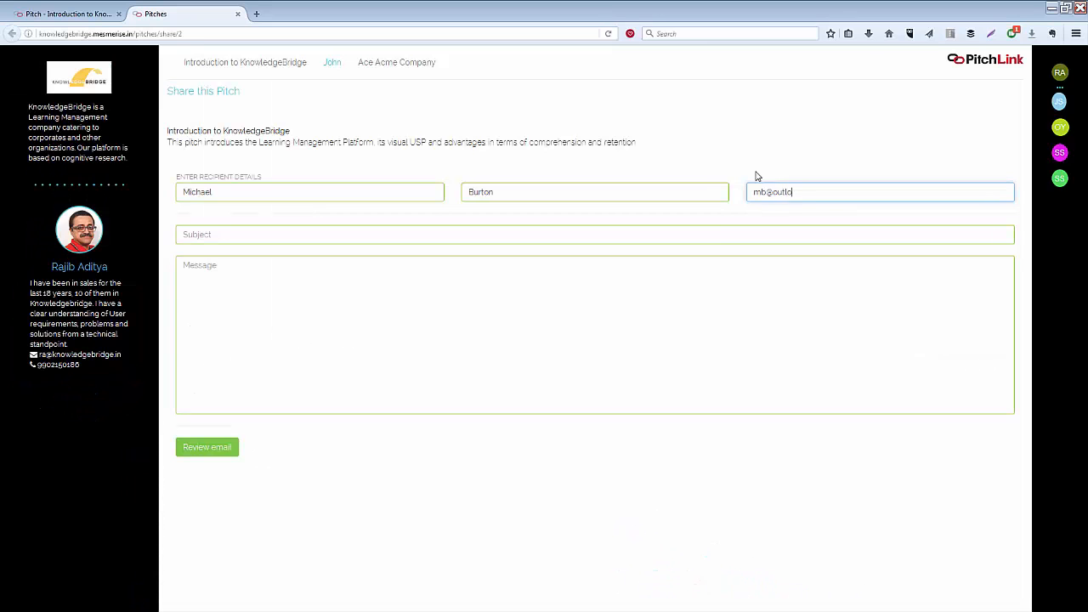
Step: Complete the recipient address, email the pitch with subject 'KnowledgeBridge Learning Platform', and open its emailed link
type(".com")
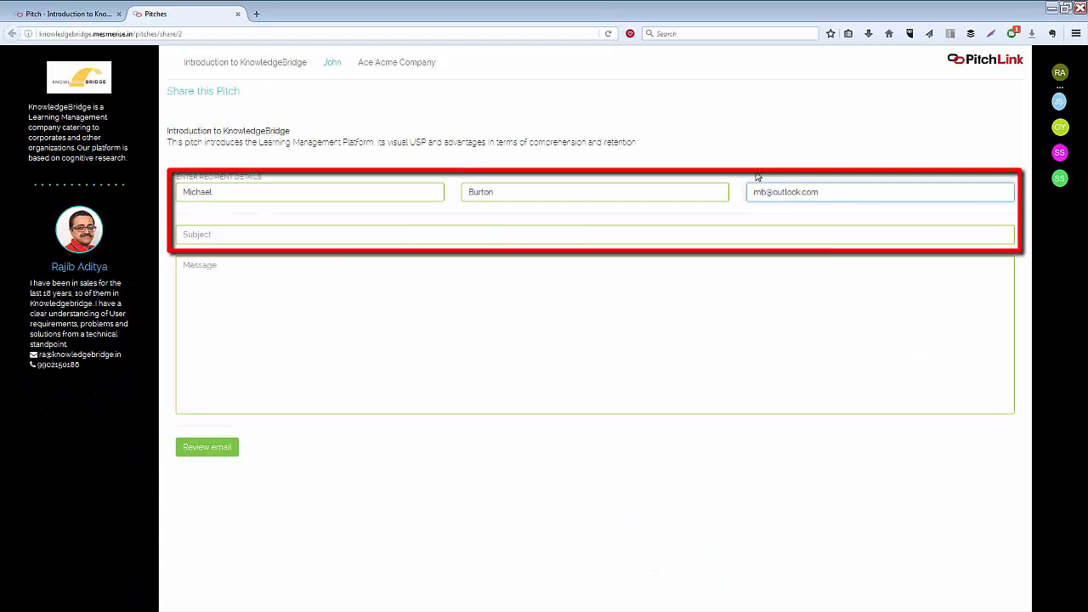
left_click(651, 236)
type("KnowledgeBridge Learning Platform")
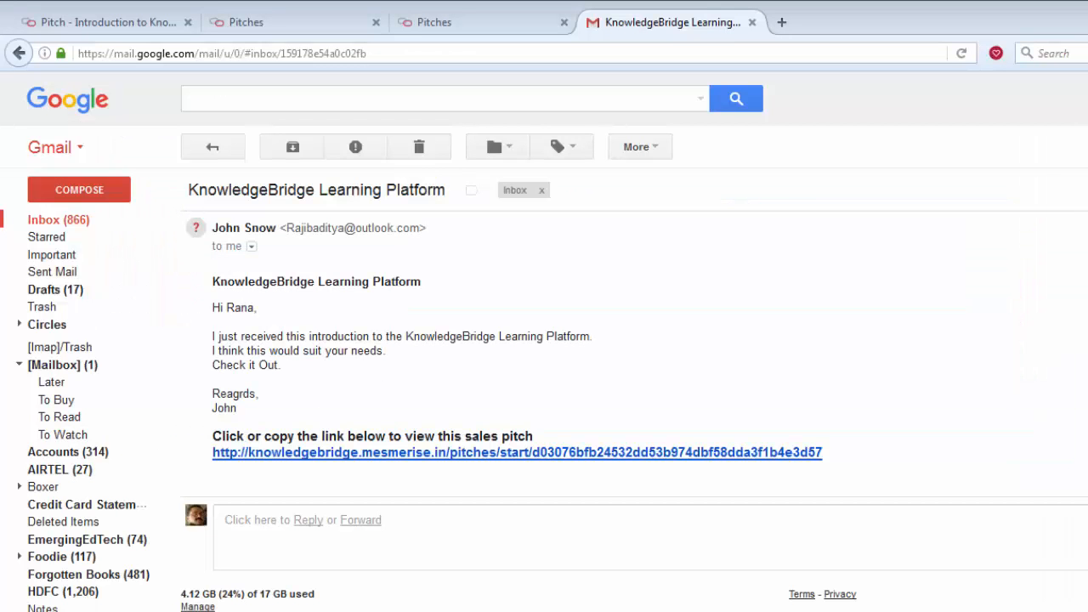
left_click(446, 455)
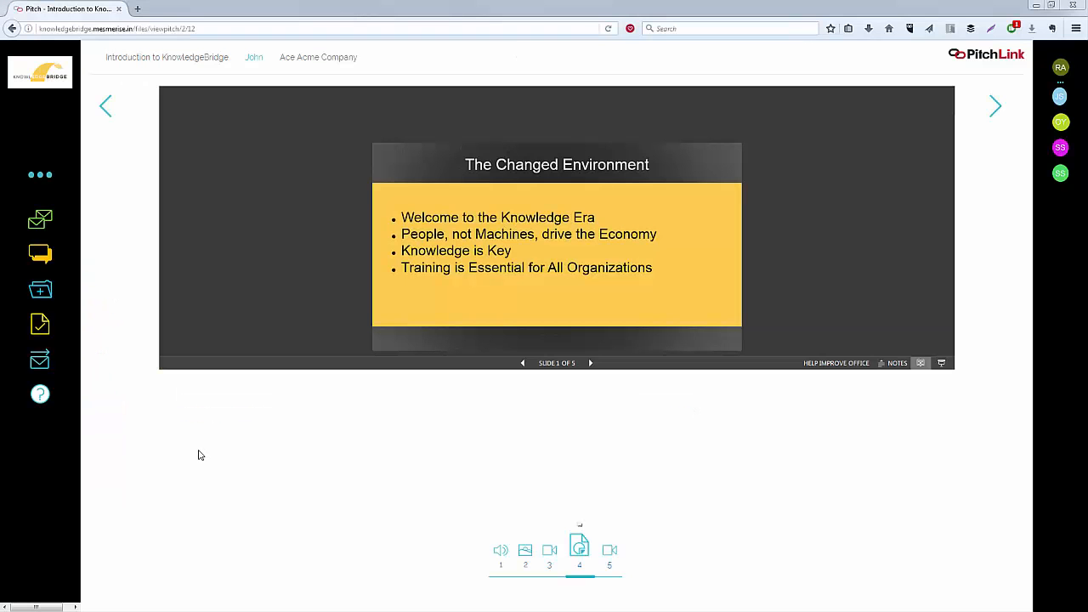
Step: Show the pitch's mail thread and scroll through the conversation
left_click(42, 223)
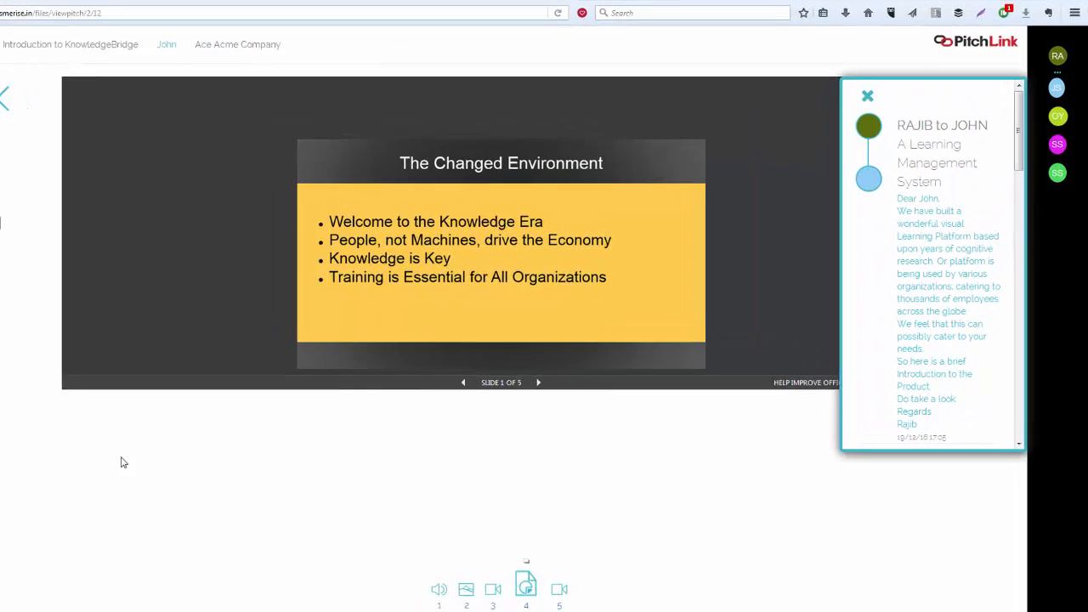
left_click_drag(979, 105, 953, 326)
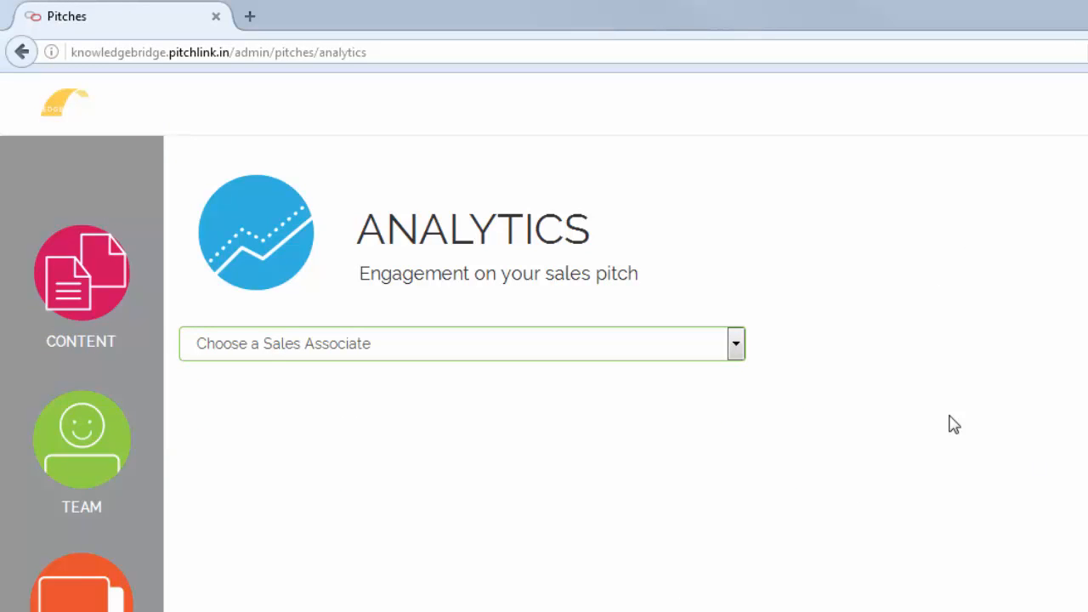
Step: Filter Analytics to a sales associate's pitch for Ace Acme Company and open the document's view activity
left_click(740, 357)
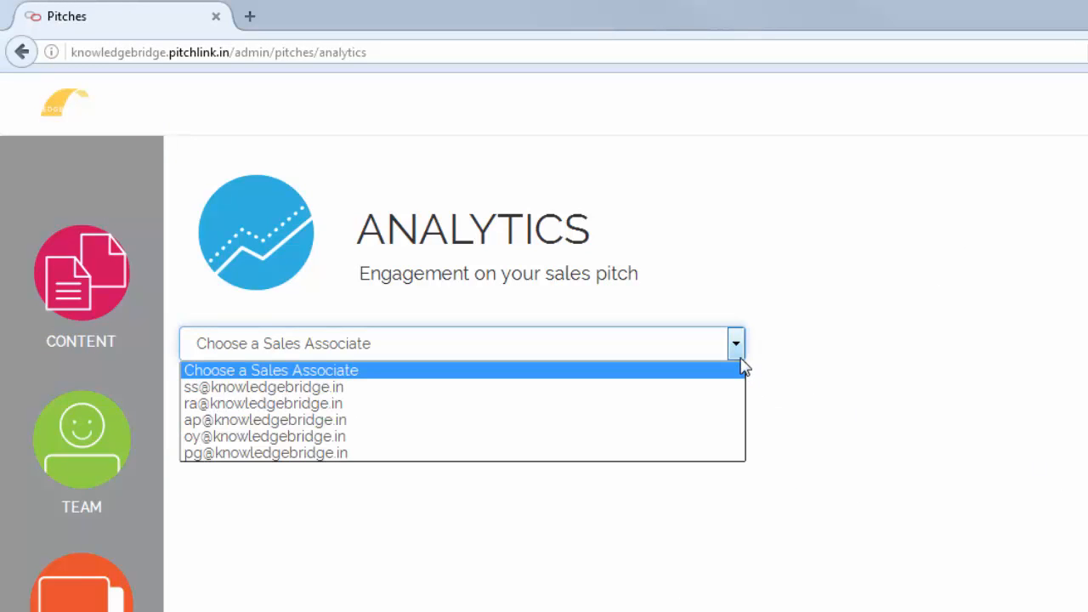
left_click(684, 445)
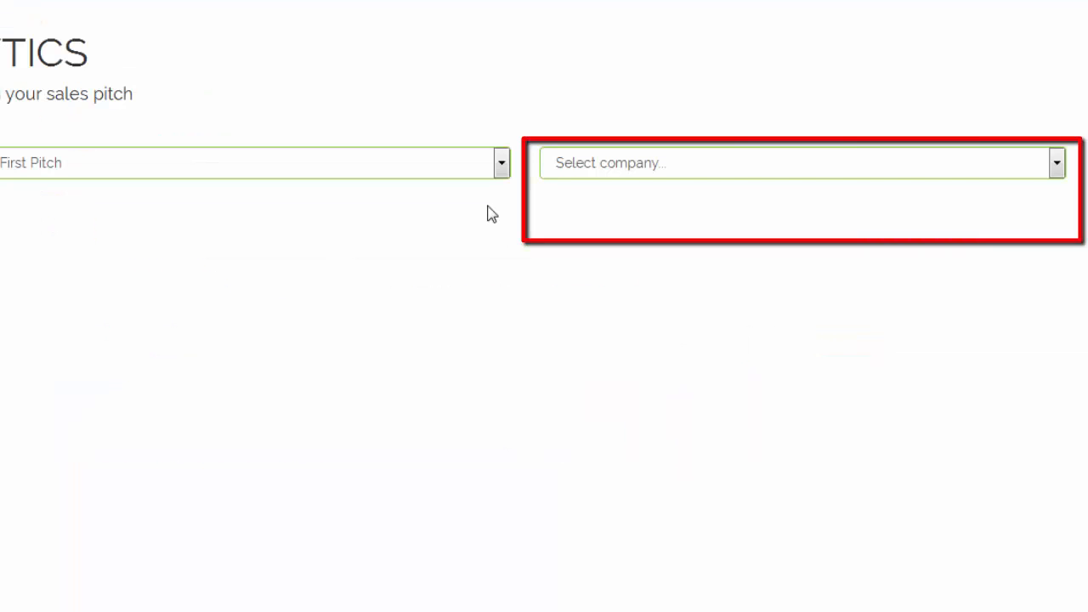
left_click(1059, 166)
left_click(971, 220)
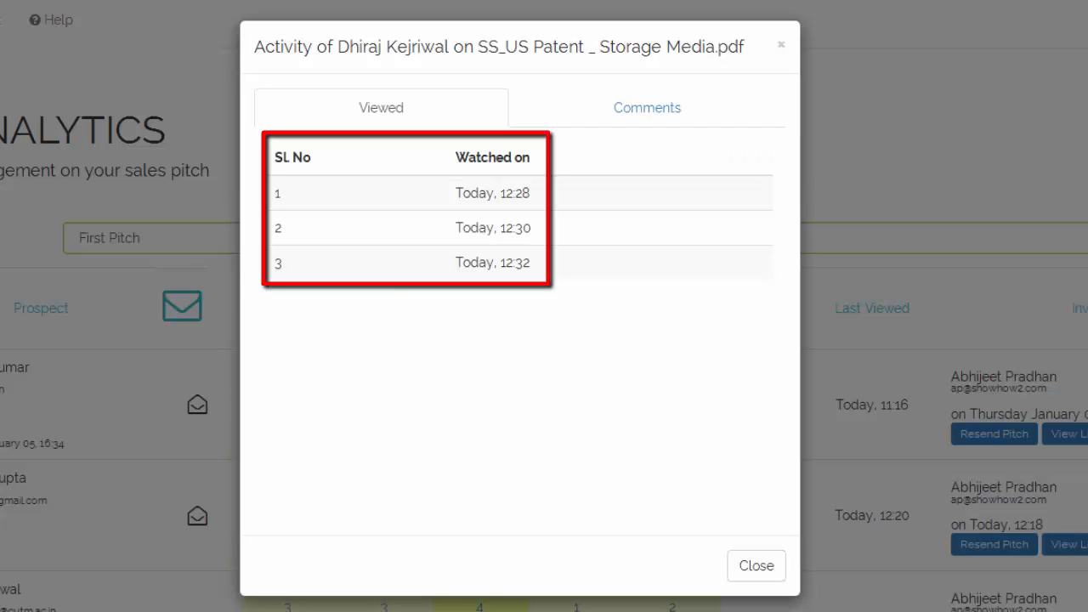
Step: Review the prospect's pricing comment, then resend the pitch to the prospect with zero views
left_click(634, 110)
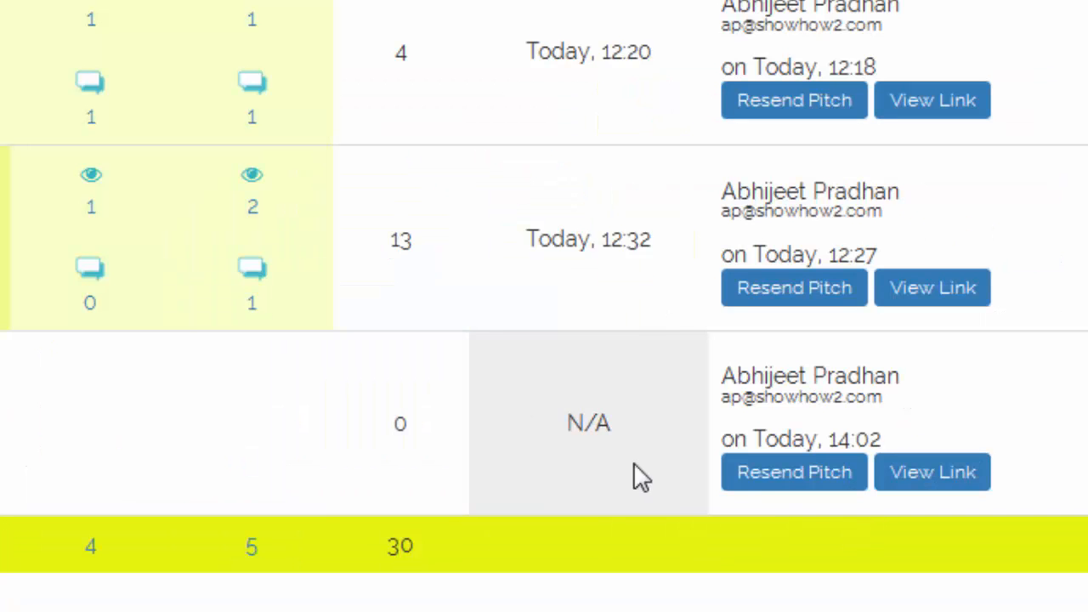
left_click(942, 542)
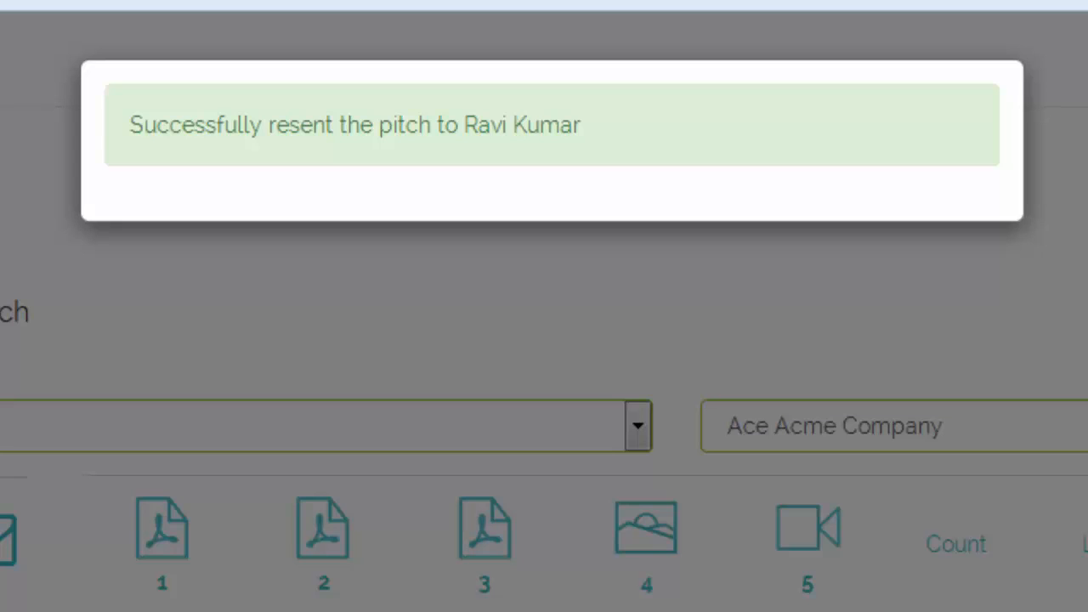